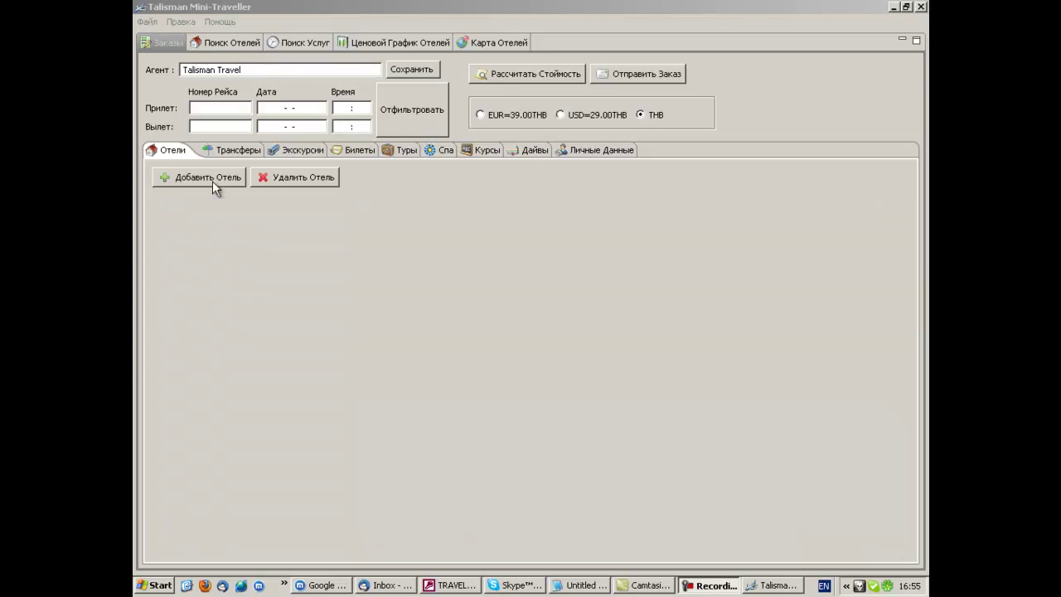
- Add a hotel entry for PATHUMWAN PRINCESS HOTEL in Bangkok, 10-08-2011 to 12-08-2011
click(212, 180)
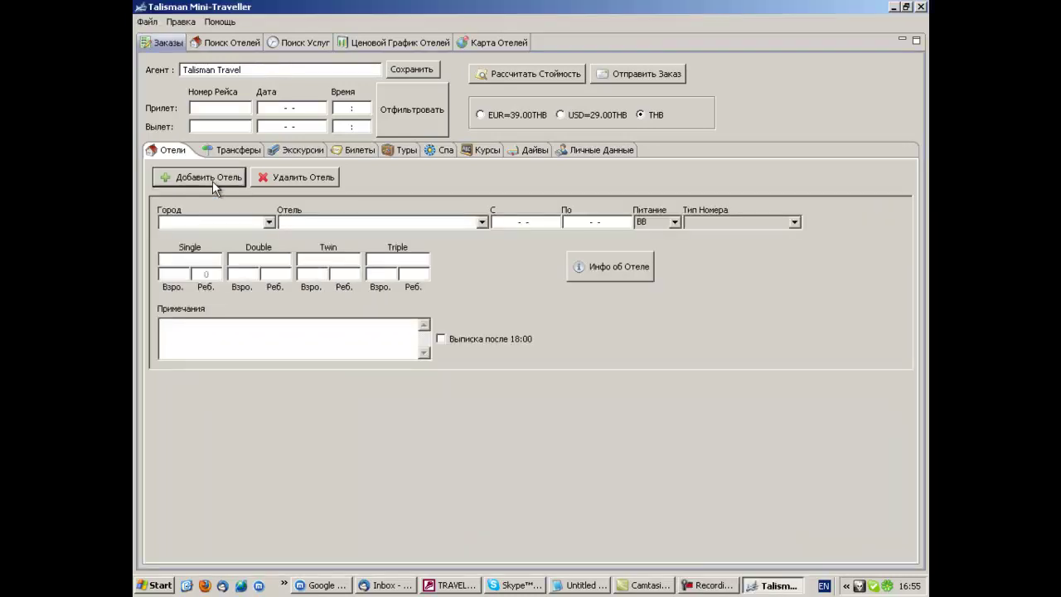
click(269, 223)
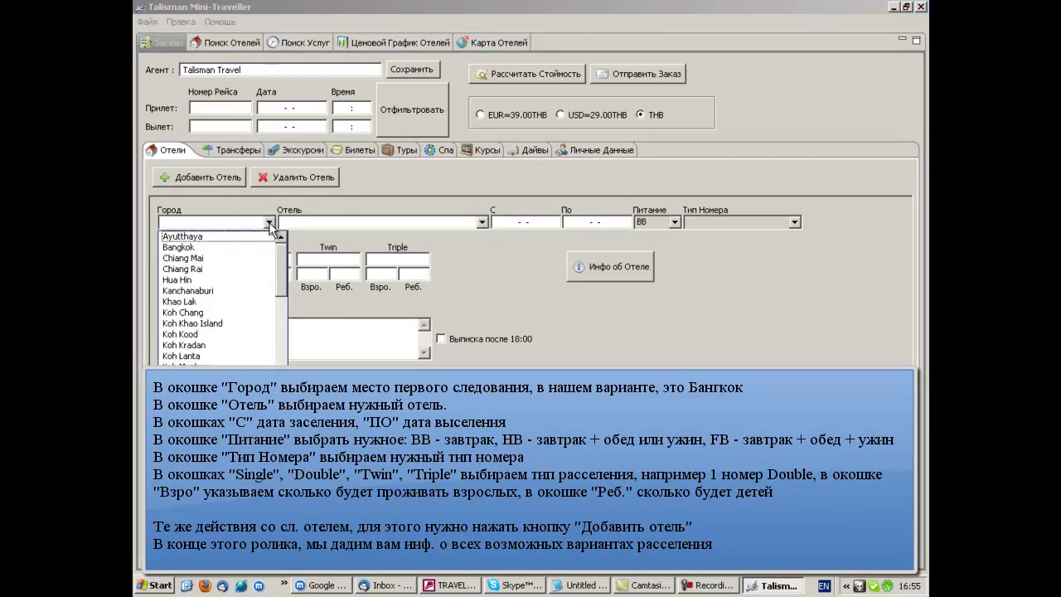
click(191, 249)
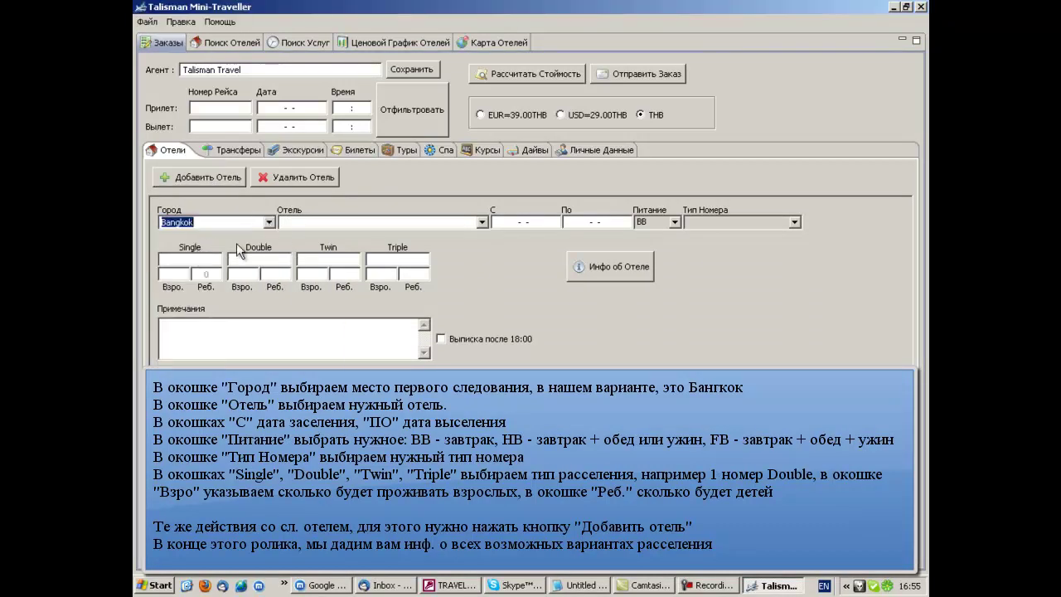
click(481, 224)
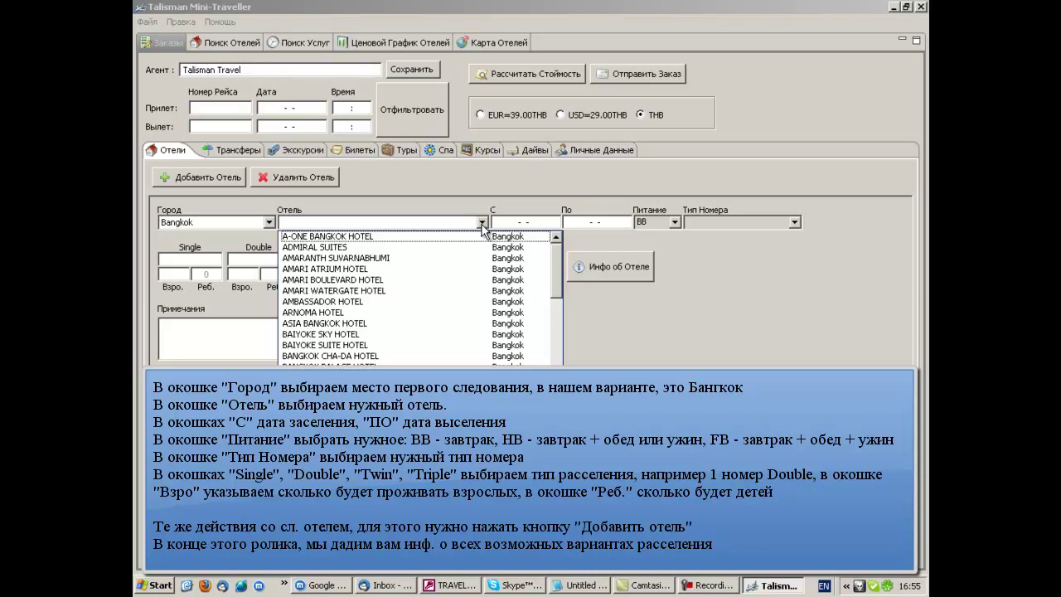
text(pat)
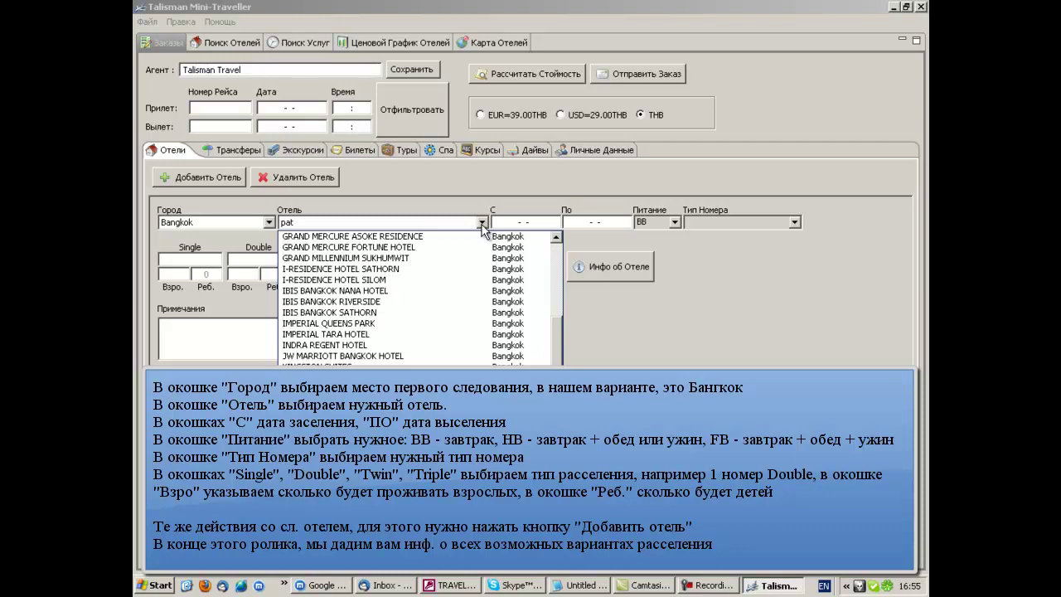
key(Return)
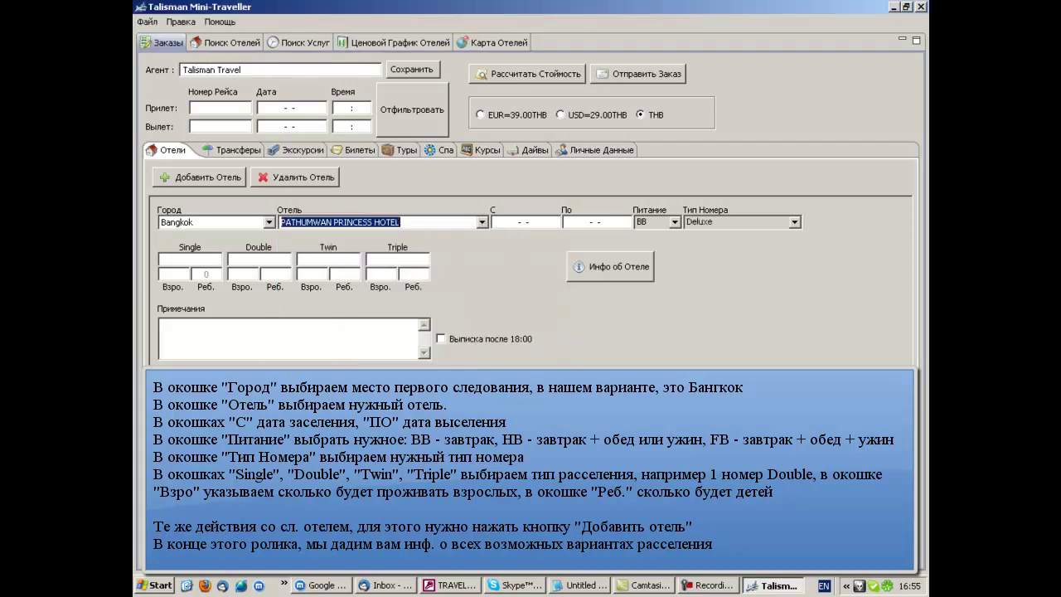
click(499, 224)
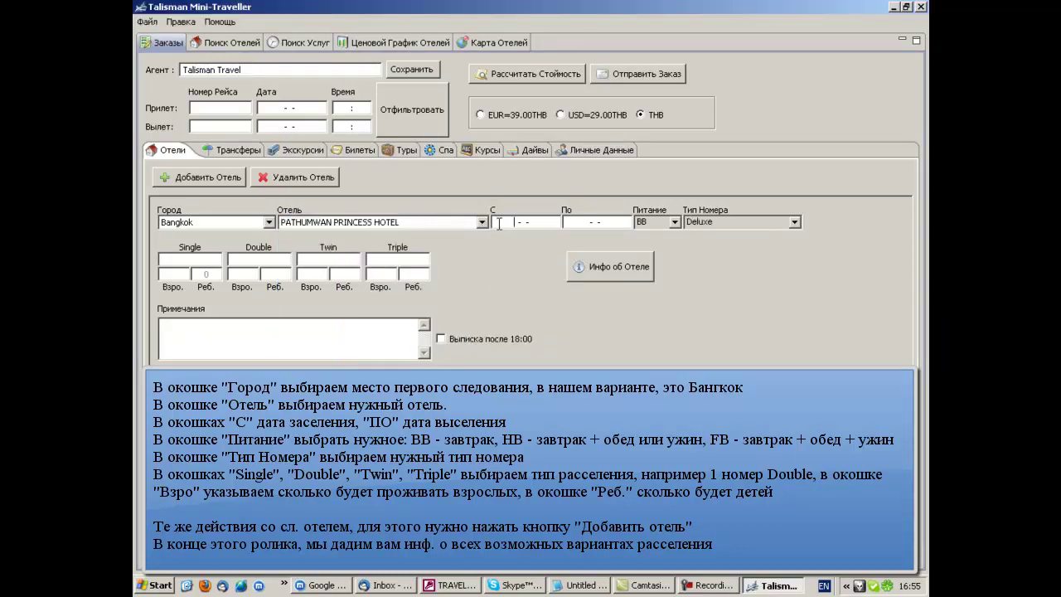
text(10)
text(082)
text(011)
text(120)
text(820)
text(11)
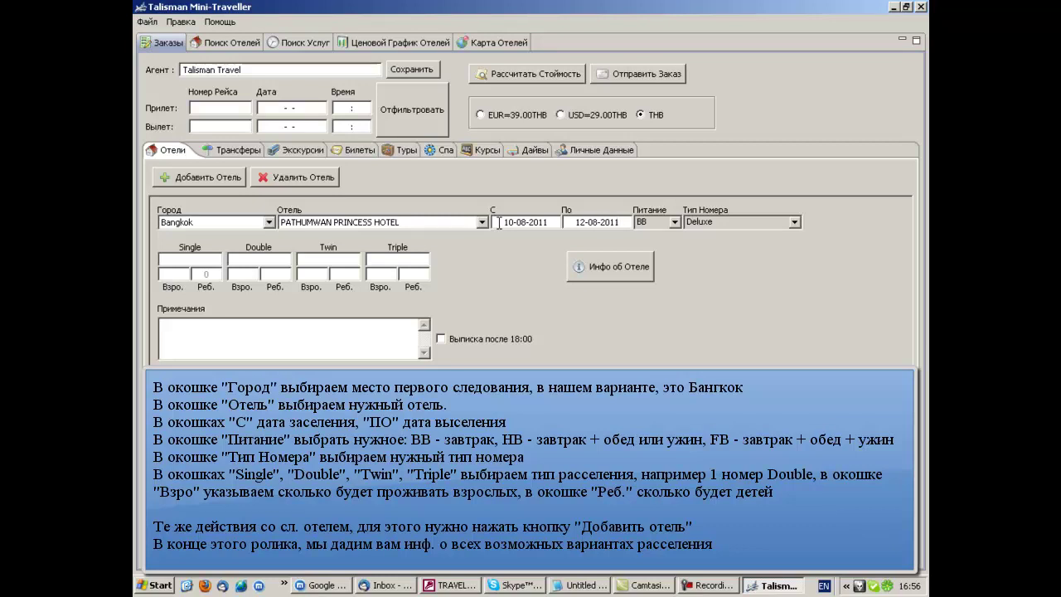
- Keep BB as the meal plan and choose Superior as the room type
click(675, 224)
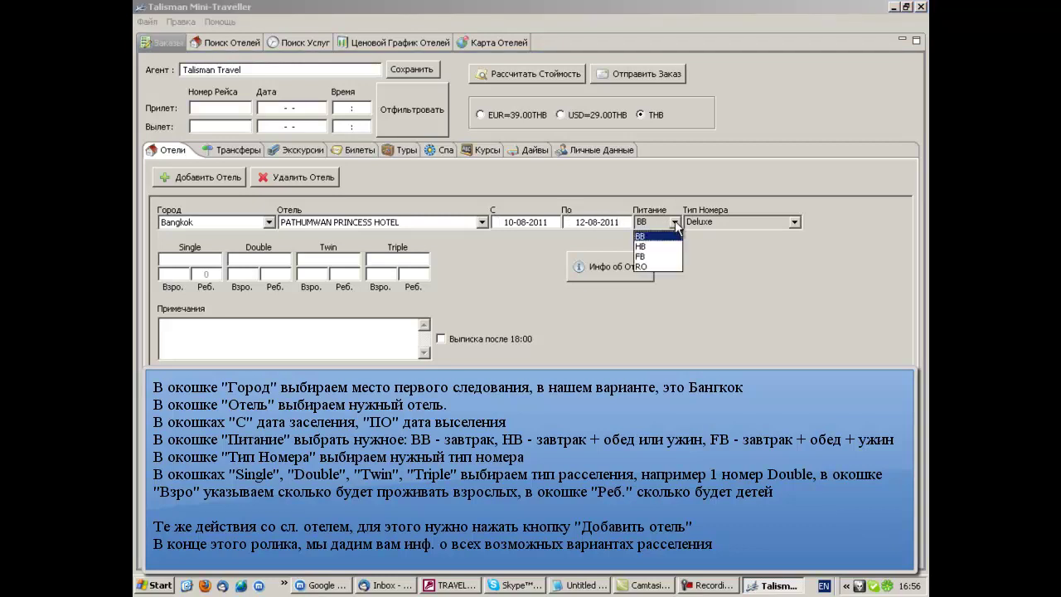
click(676, 224)
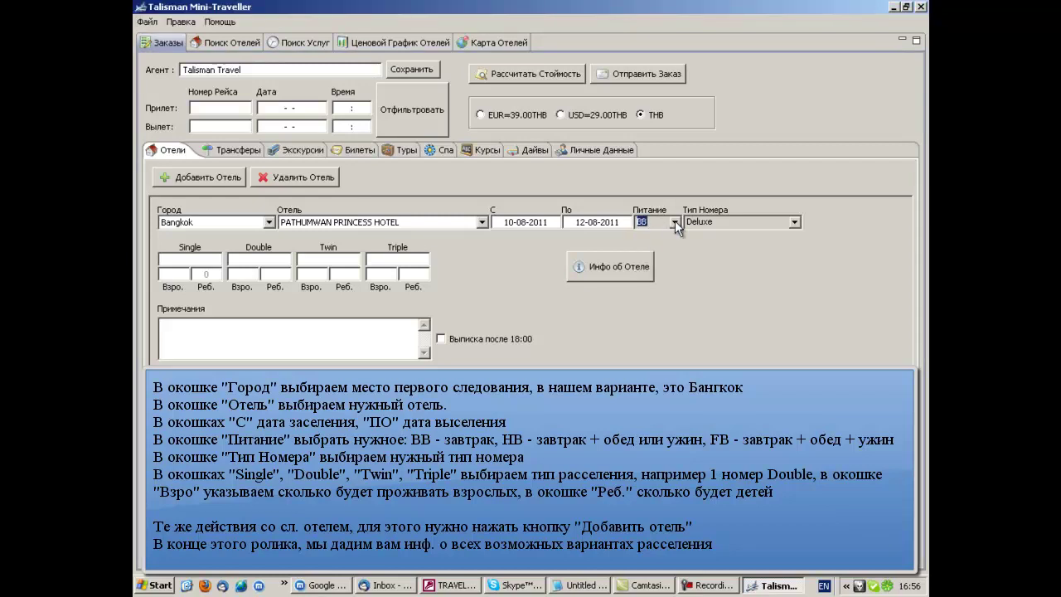
click(794, 223)
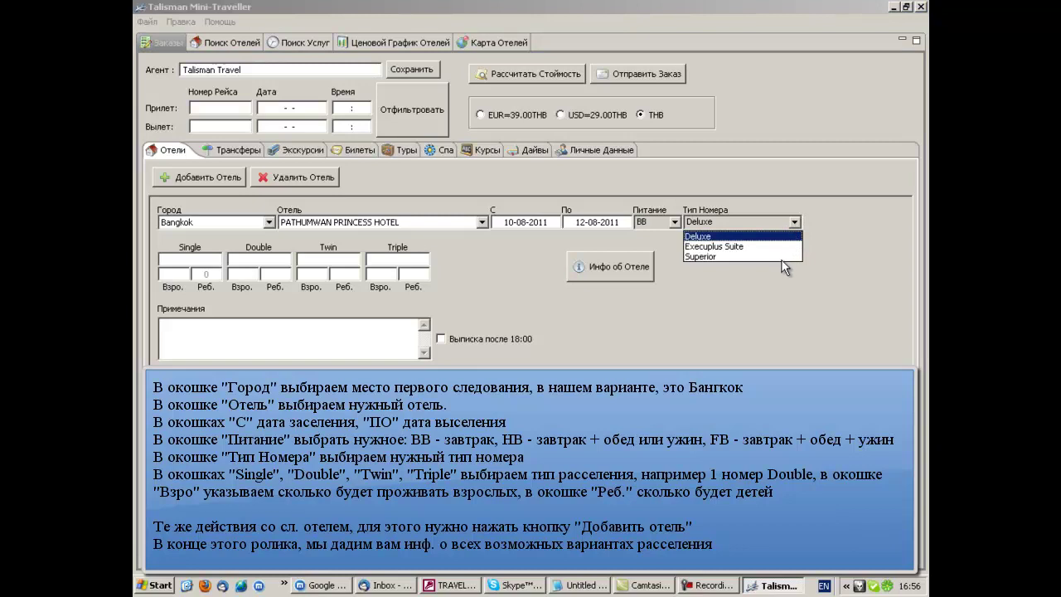
click(718, 257)
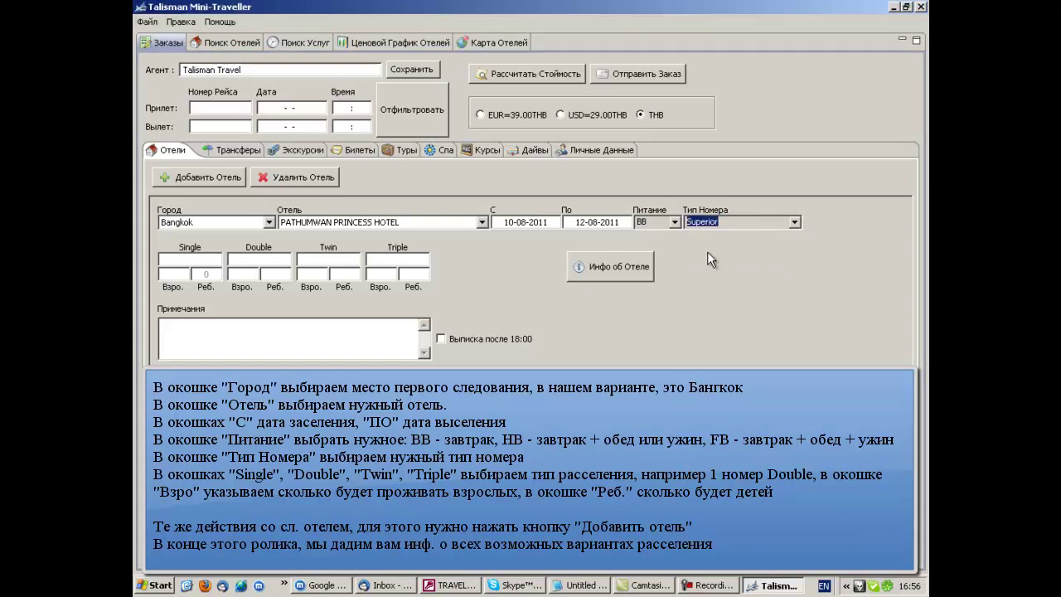
- Book 1 Double room for 2 adults
click(262, 259)
text(1)
click(249, 274)
text(2)
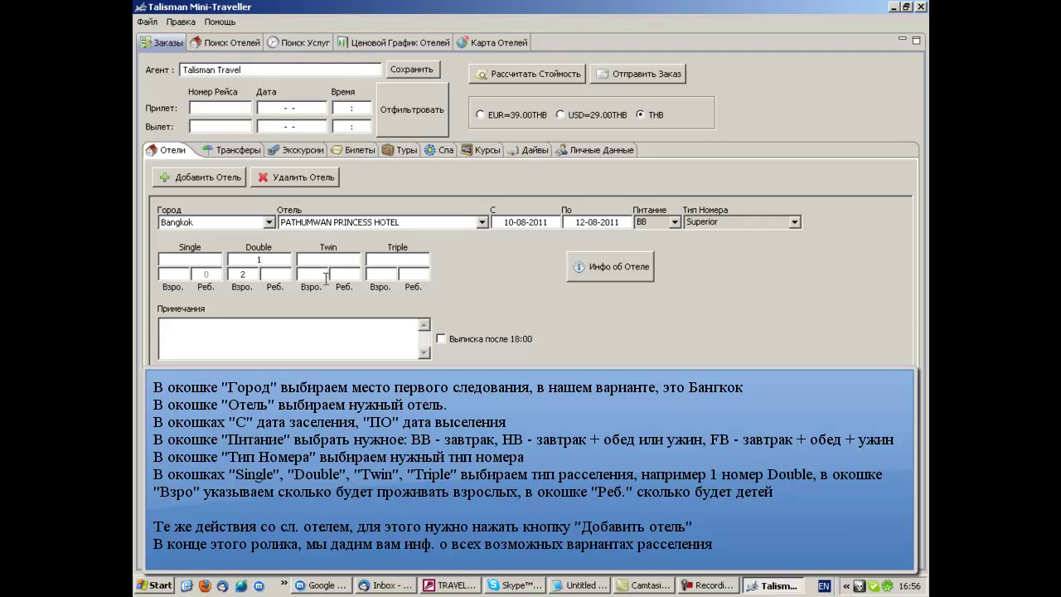
- Add a second hotel: CENTARA MIRAGE BEACH RESORT in Pattaya, 12-08-2011 to 22-08-2011
click(209, 179)
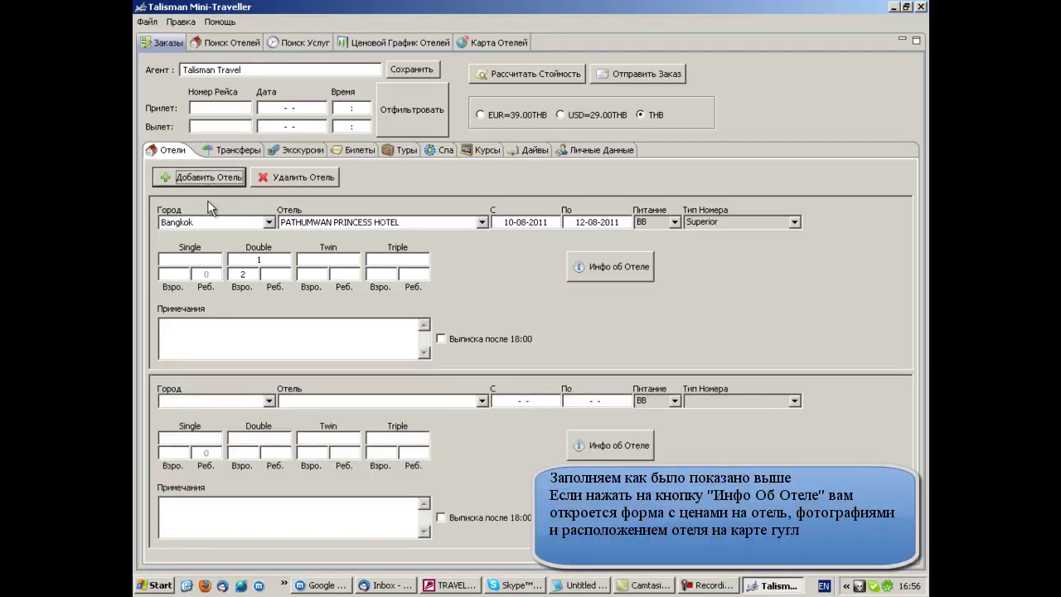
click(268, 402)
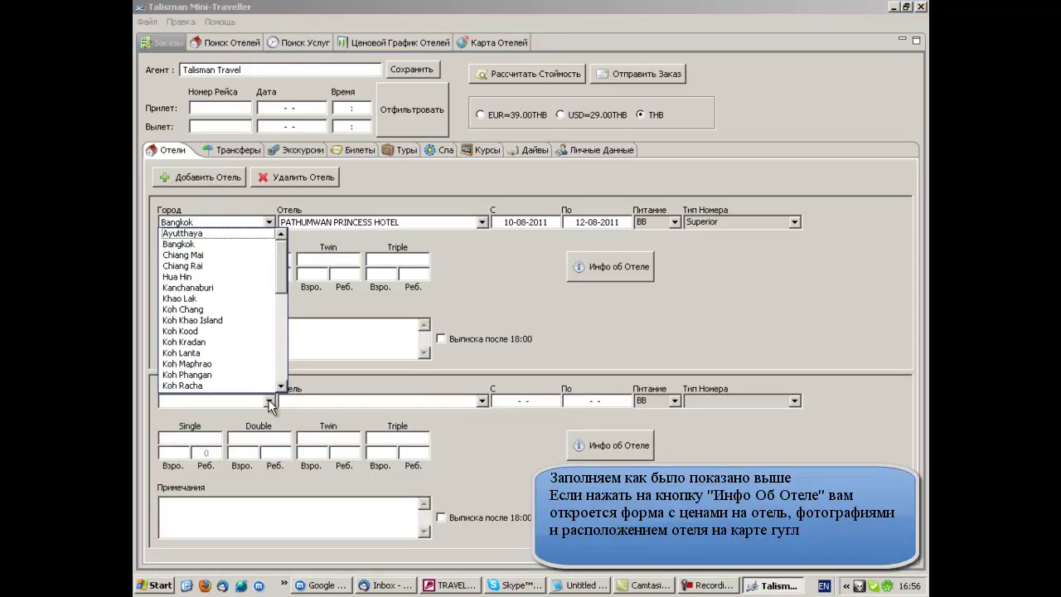
drag(281, 283, 276, 341)
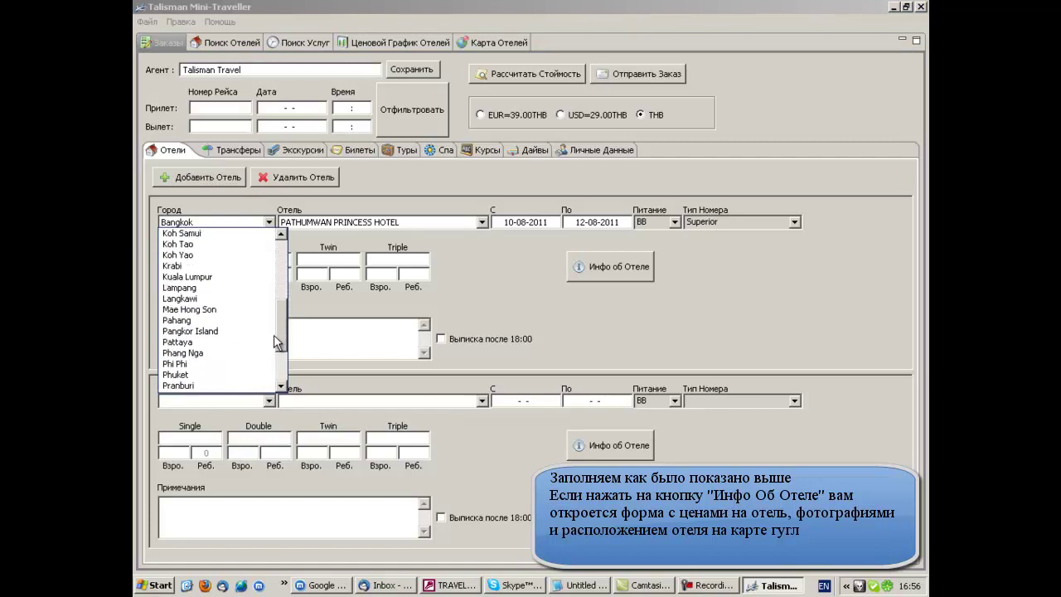
click(181, 341)
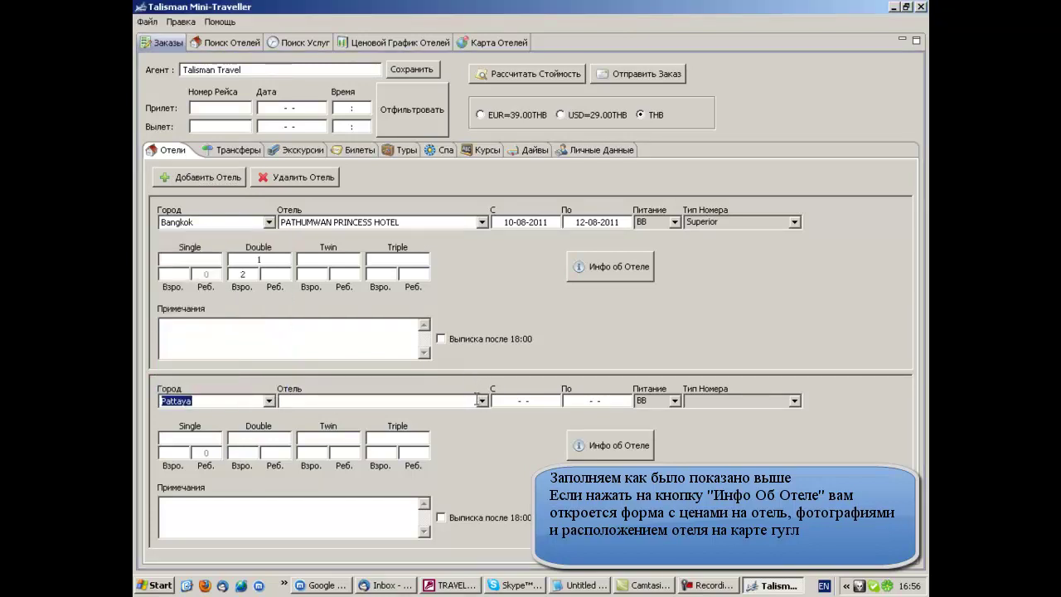
click(482, 402)
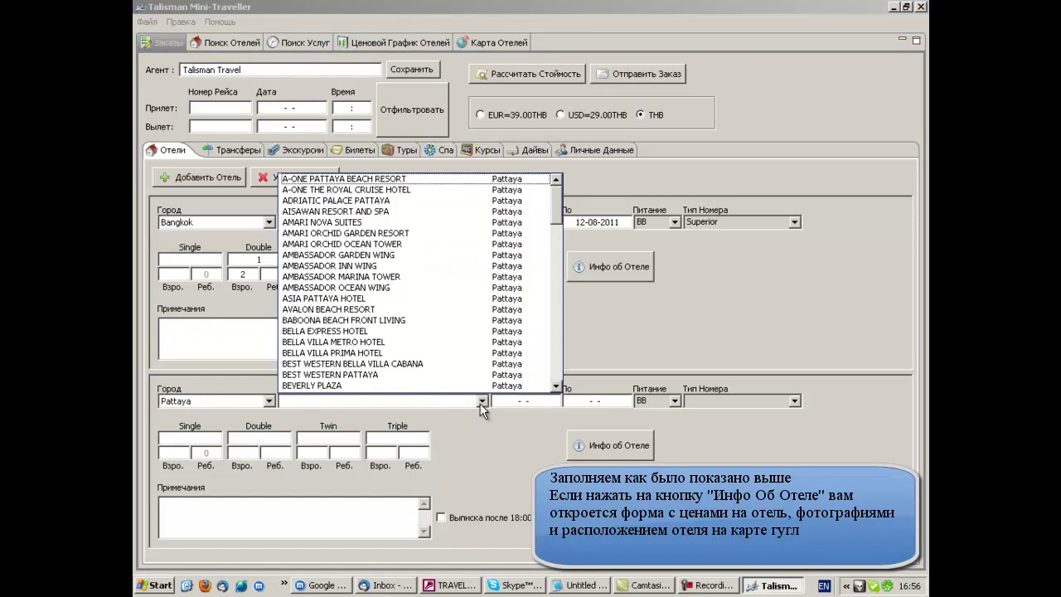
text(cen)
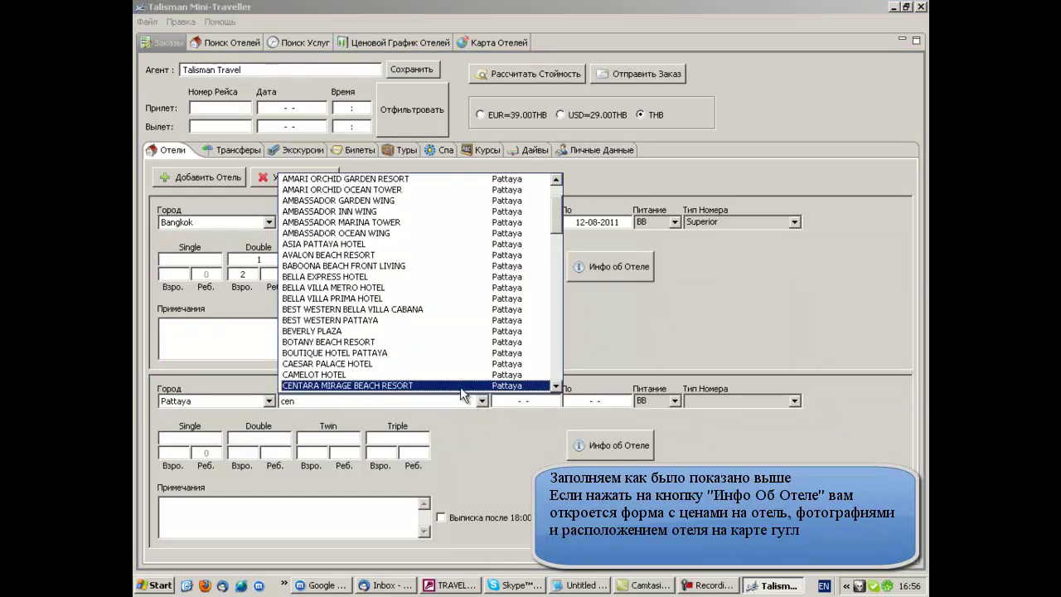
click(459, 386)
click(505, 400)
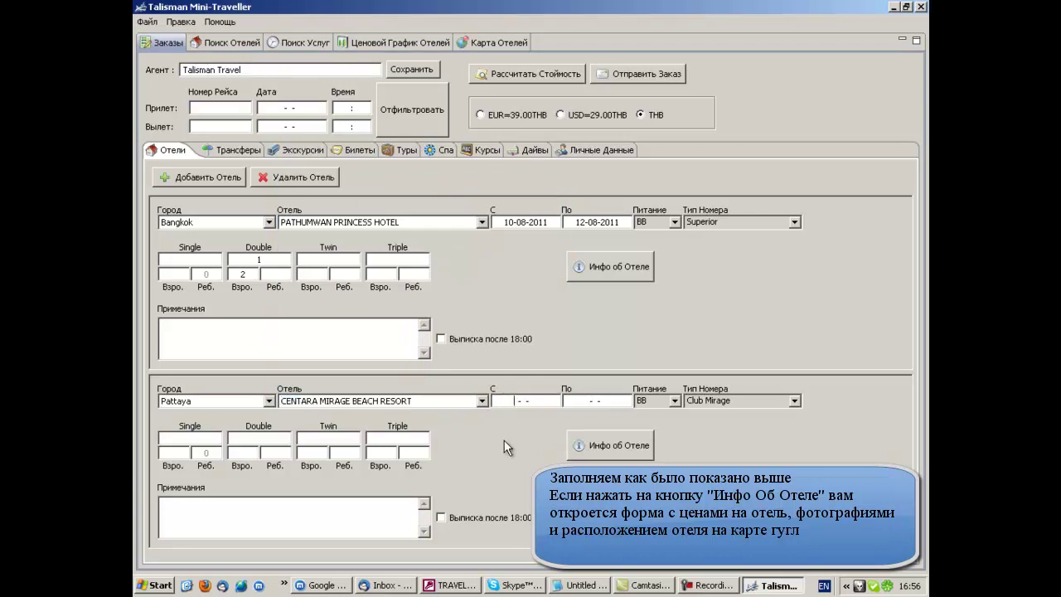
text(12-)
text(082011)
text(2208)
text(2011)
- Set the Pattaya stay to BB, Deluxe, with 1 Double room for 2 adults
click(674, 402)
click(655, 415)
click(795, 401)
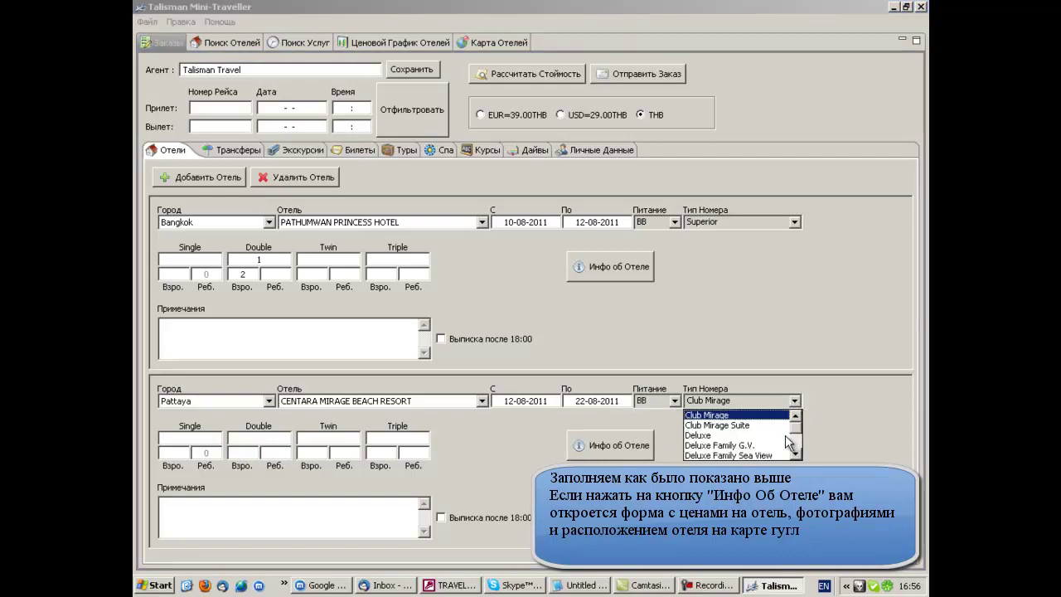
click(697, 435)
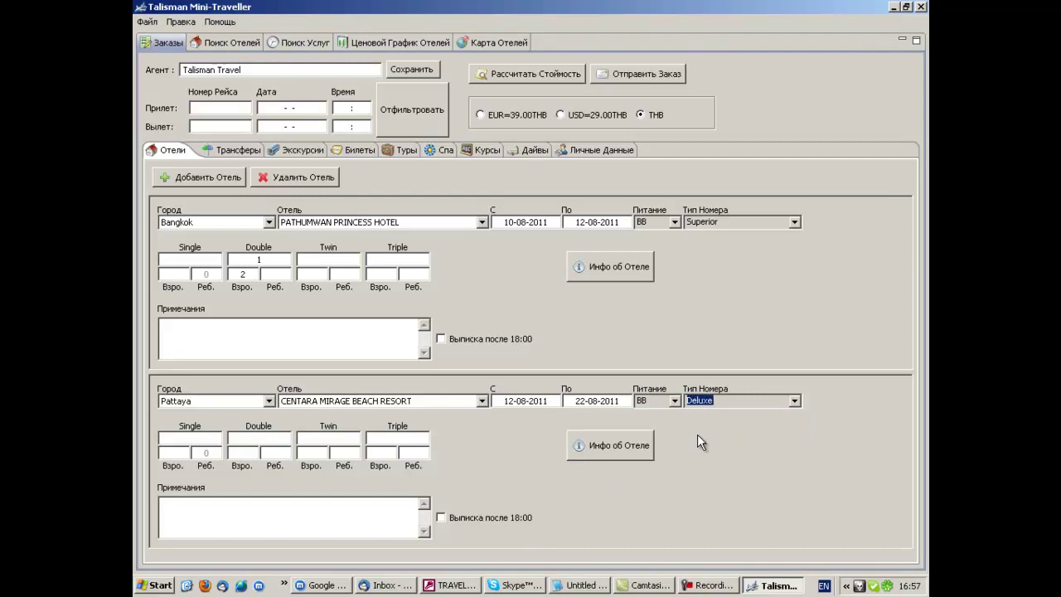
click(279, 437)
text(1)
click(246, 448)
text(2)
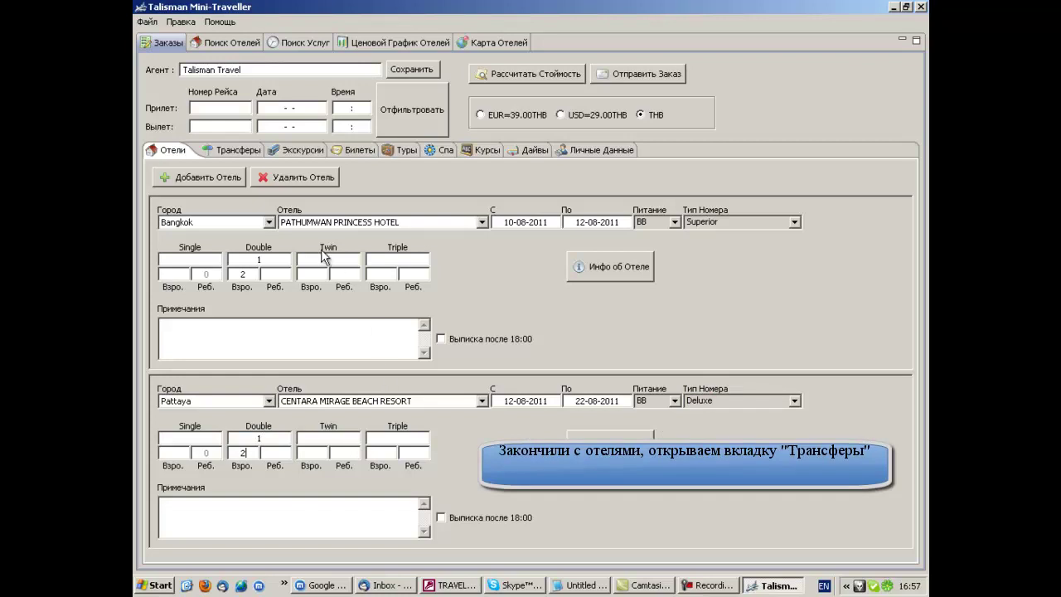
- Add a transfer on 10-08-2011 at 10:00
click(238, 156)
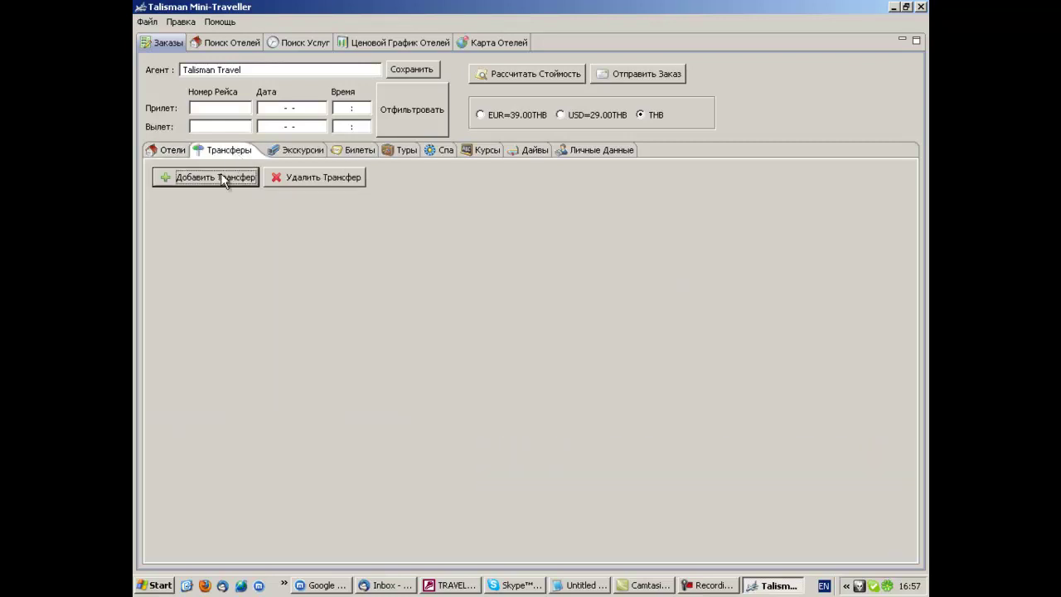
click(217, 182)
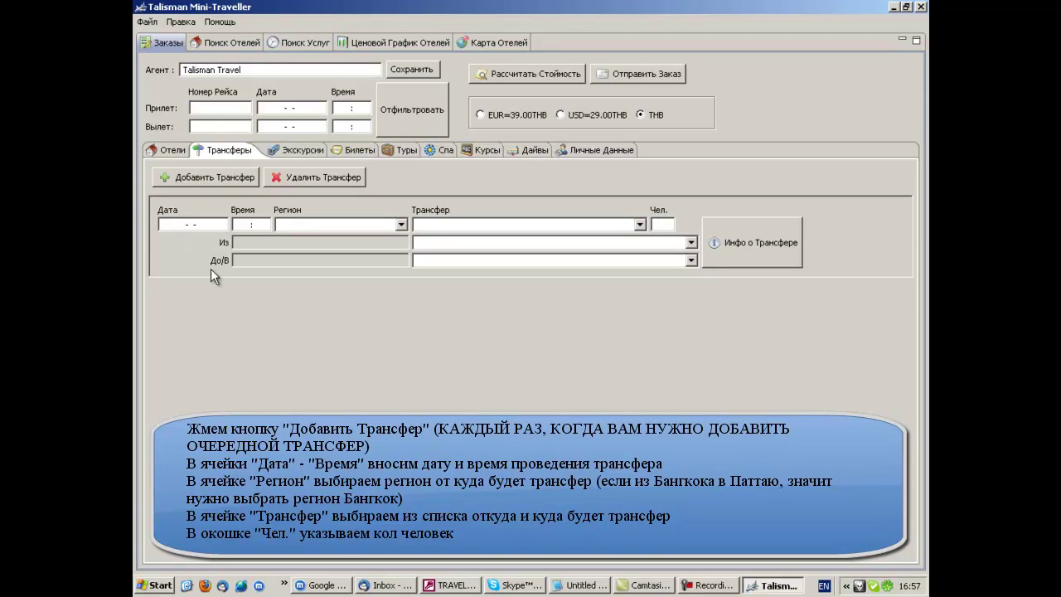
text(10-08-2011)
key(Tab)
text(1000)
key(Tab)
- Set the transfer to Bangkok - Central, route Apt. Bangkok >=> Bangkok, for 2 people
text(b)
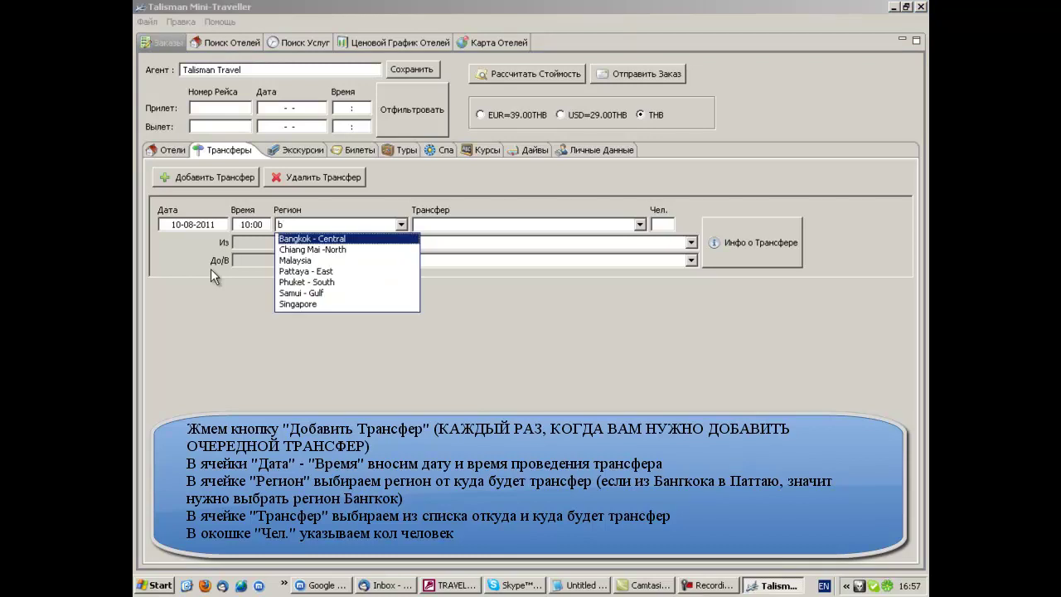
click(350, 238)
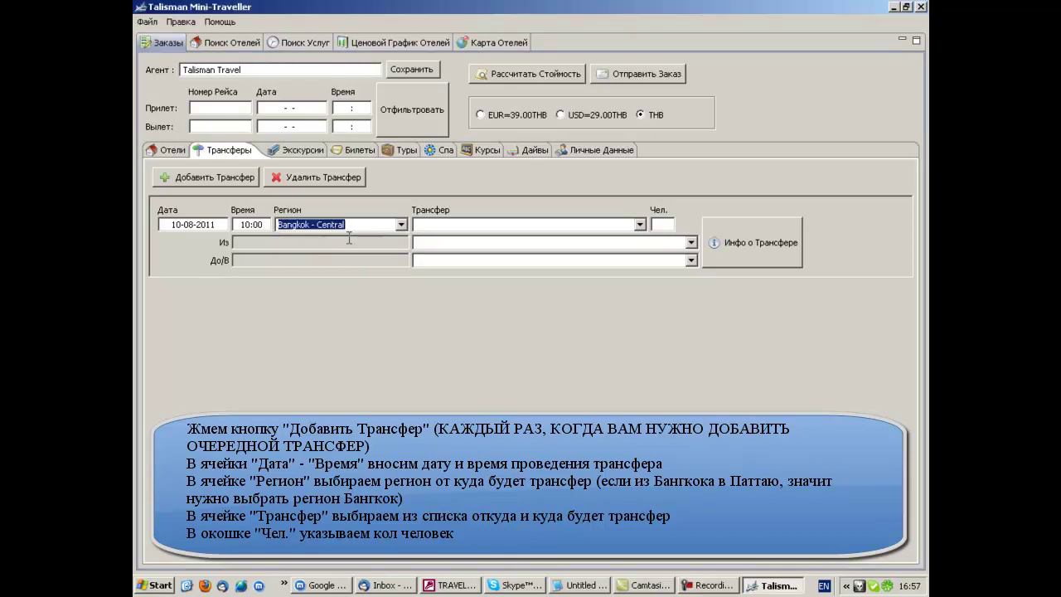
click(639, 224)
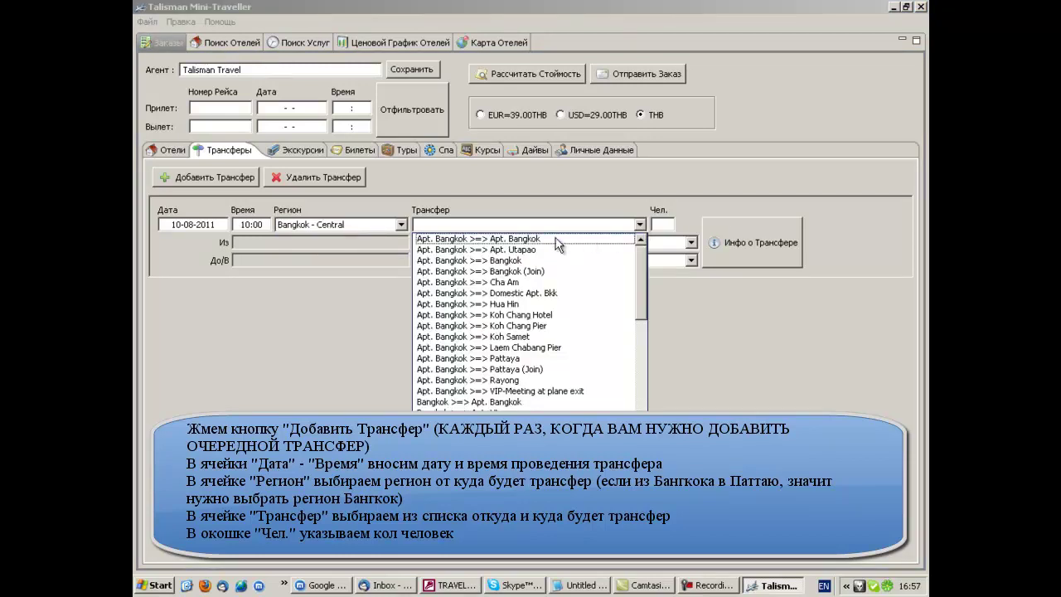
click(515, 261)
click(663, 224)
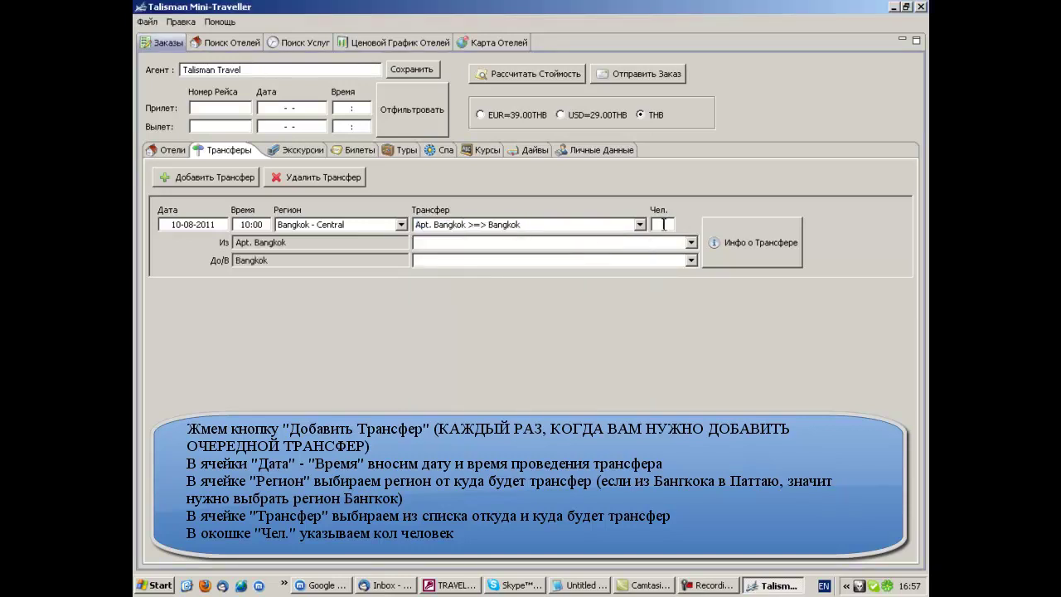
text(2)
- Choose CENTARA MIRAGE BEACH RESORT as the transfer's drop-off hotel
click(692, 260)
text(c)
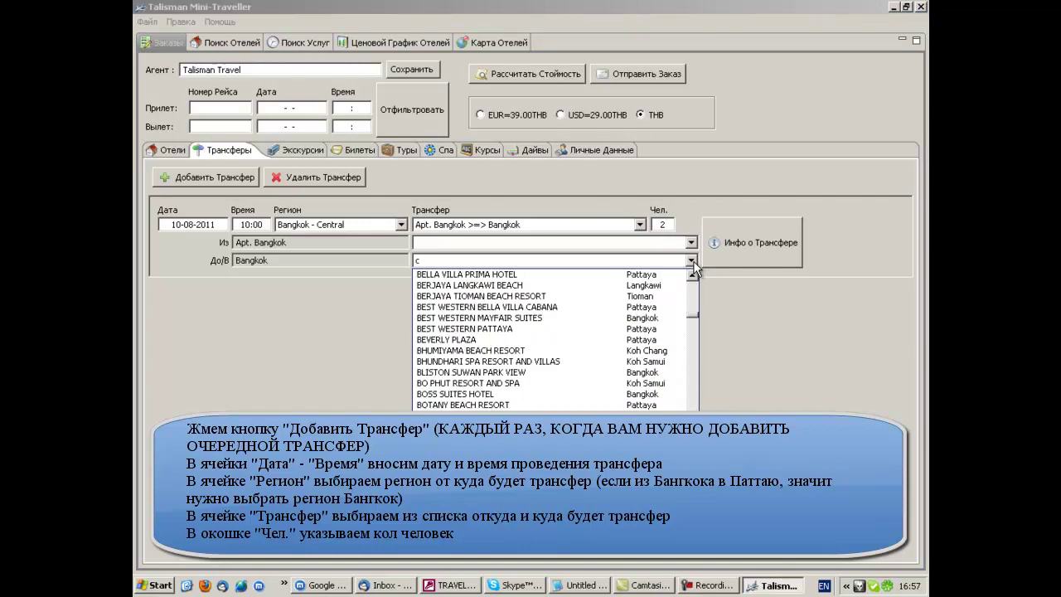
text(e)
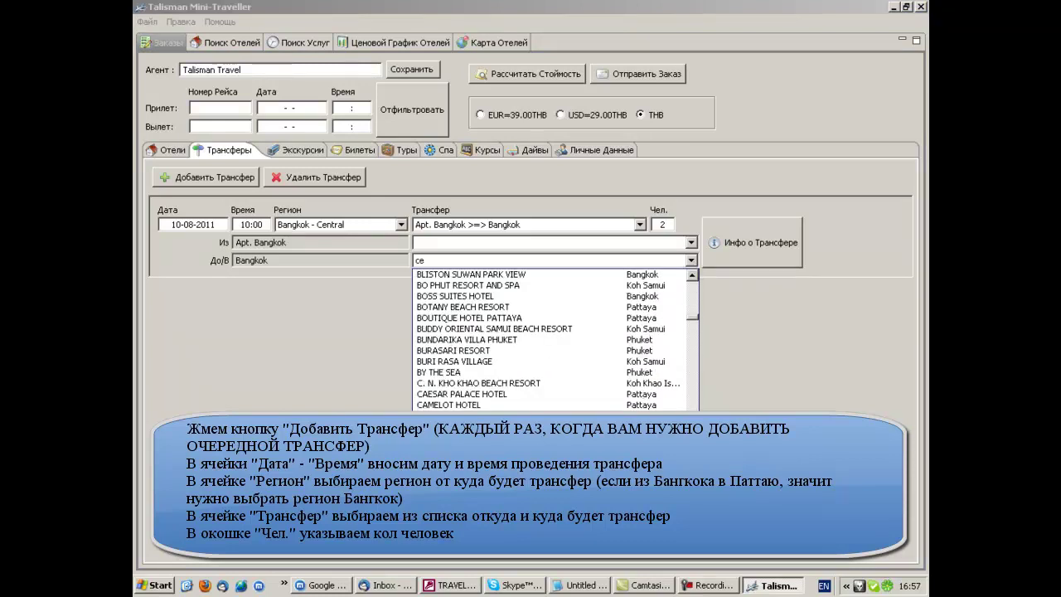
scroll(546, 340, down, 2)
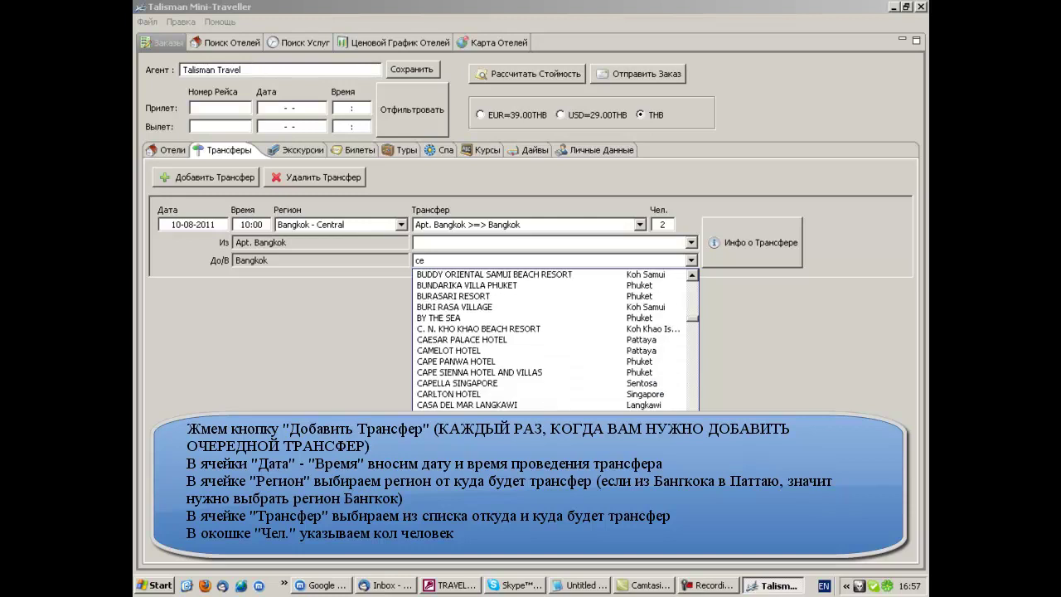
scroll(551, 340, down, 3)
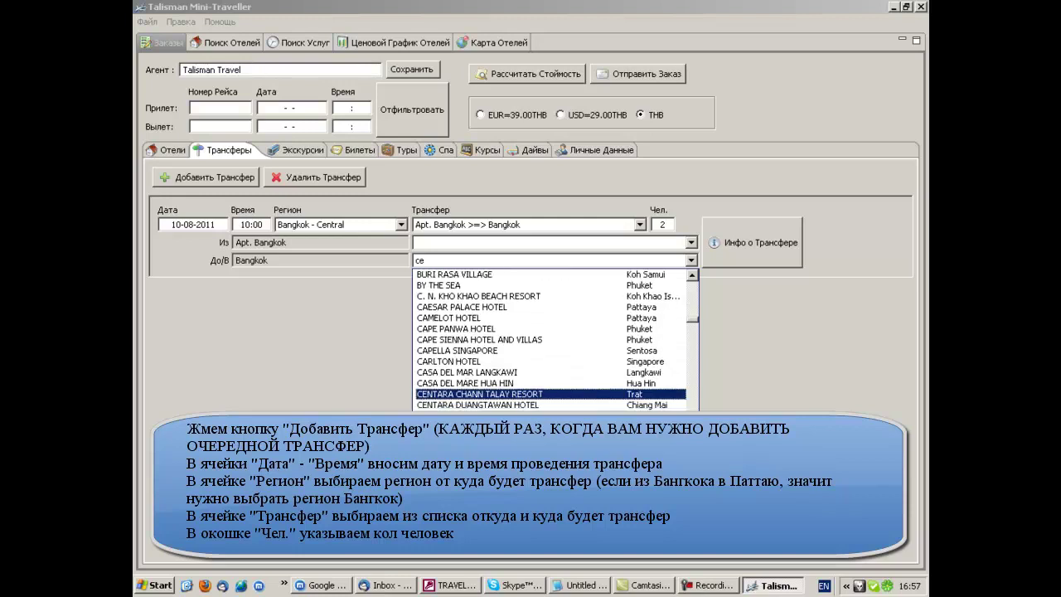
scroll(497, 394, down, 2)
click(498, 394)
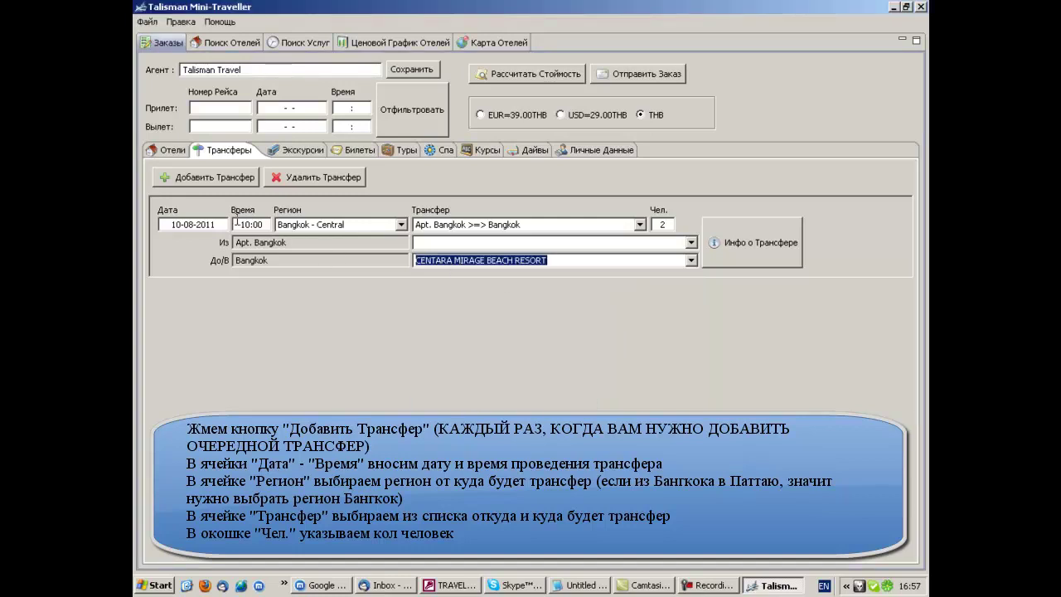
- Add a second transfer dated 12-08-2011 at 10:00
click(203, 178)
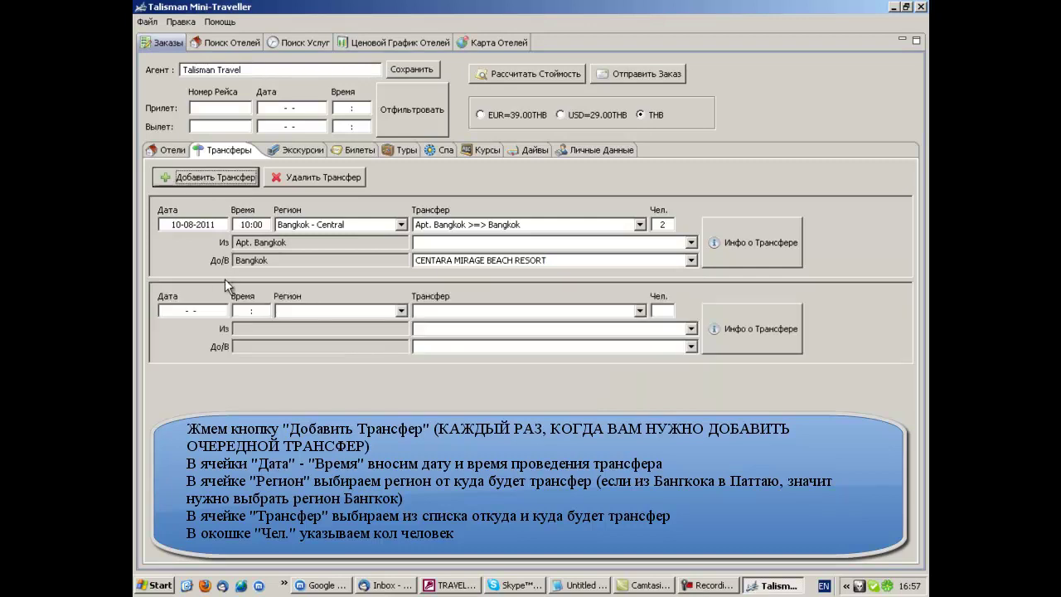
click(172, 311)
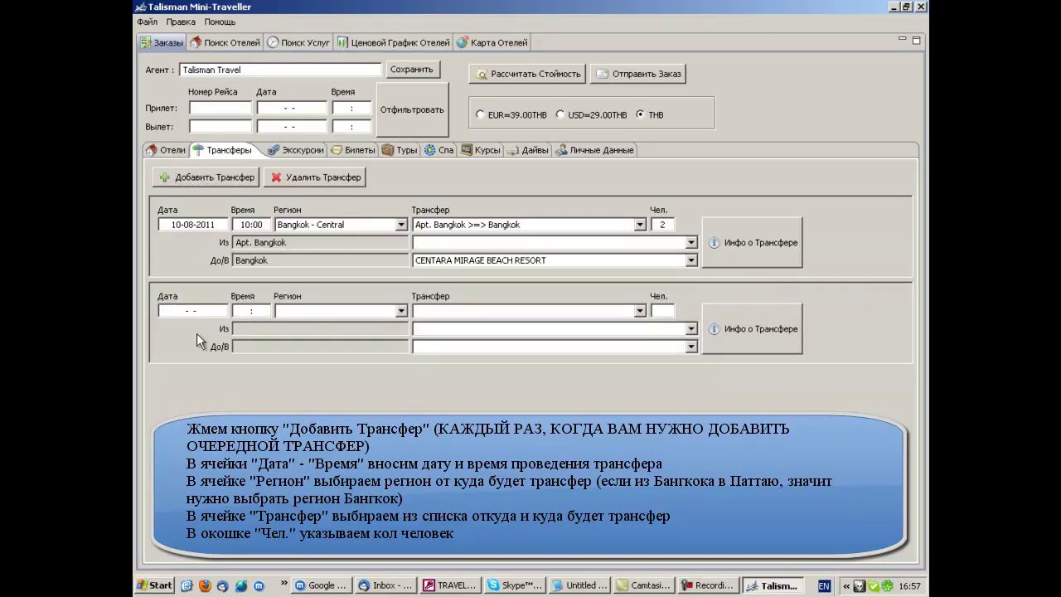
text(12-08-2011)
key(Tab)
text(1000)
key(Tab)
- Set its region to Bangkok - Central, route Bangkok >=> Pattaya, for 2 people
text(b)
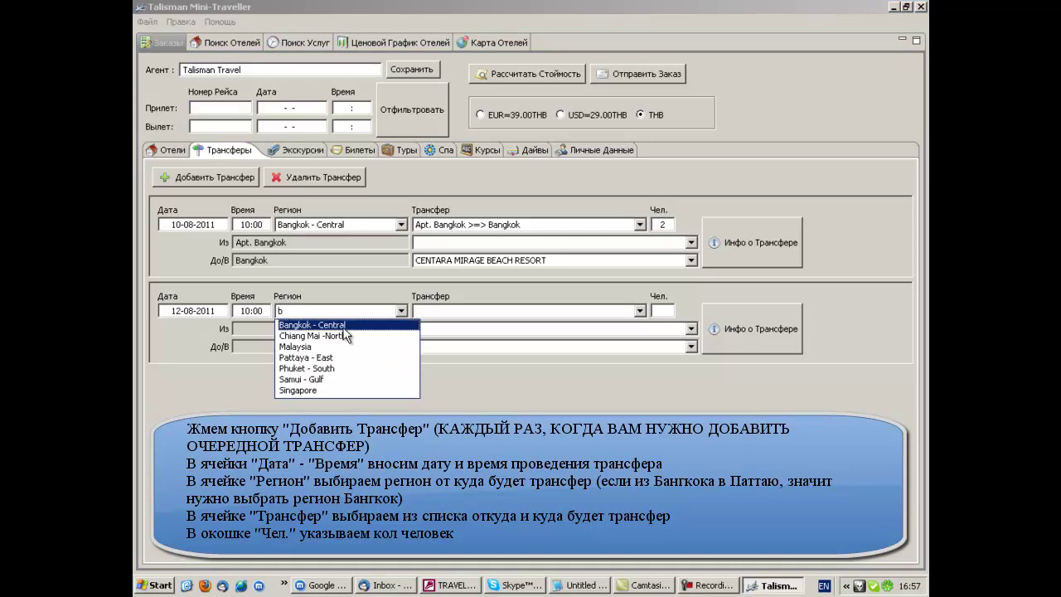
click(347, 327)
click(642, 313)
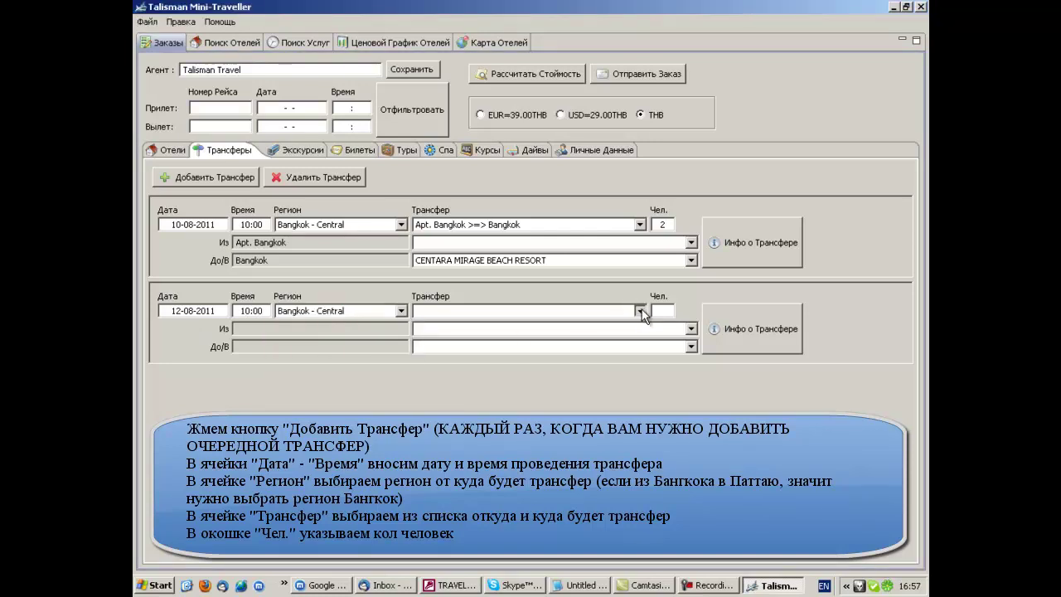
click(642, 312)
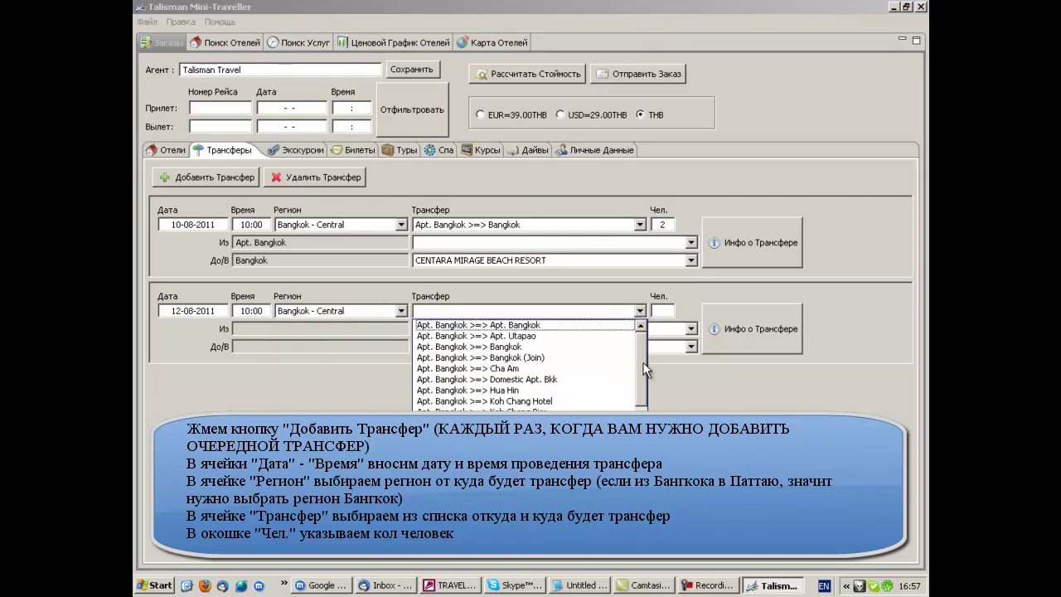
scroll(643, 402, down, 10)
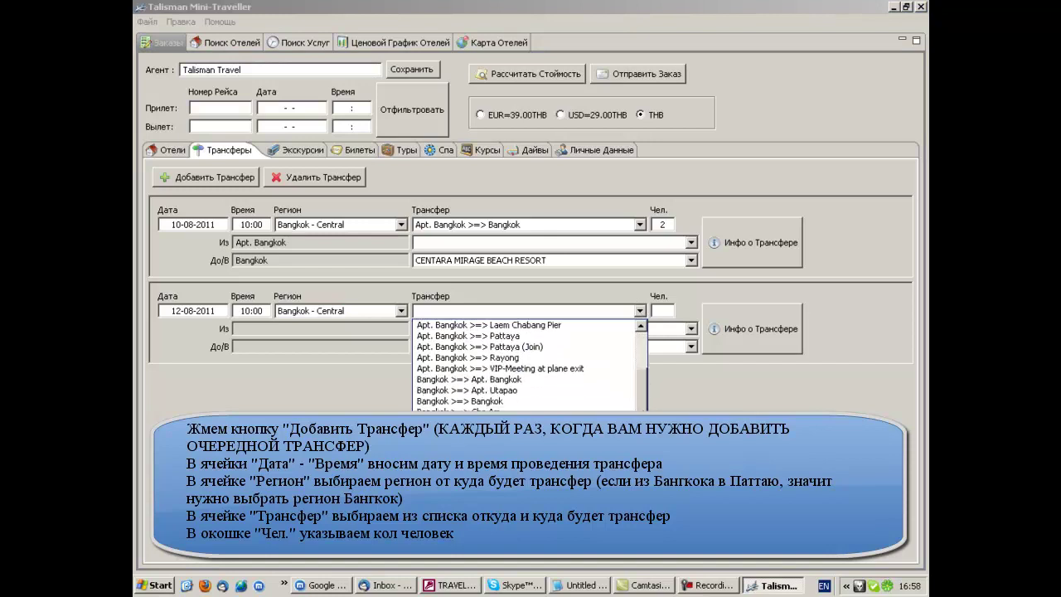
click(464, 401)
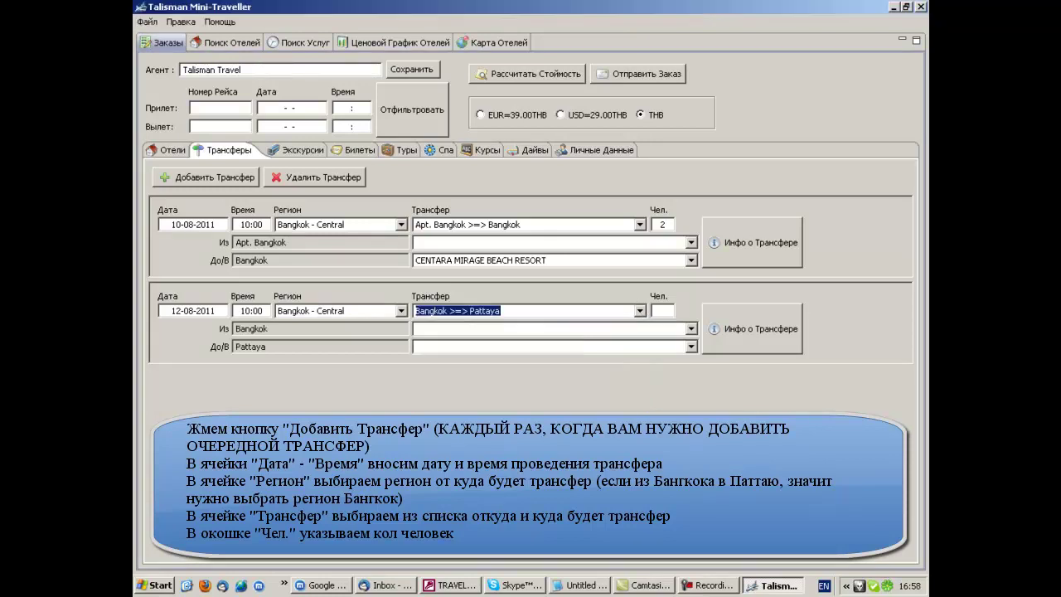
click(664, 314)
text(2)
- Set pick-up at PATHUMWAN PRINCESS HOTEL and drop-off at CENTARA MIRAGE BEACH RESORT
click(674, 328)
text(cen)
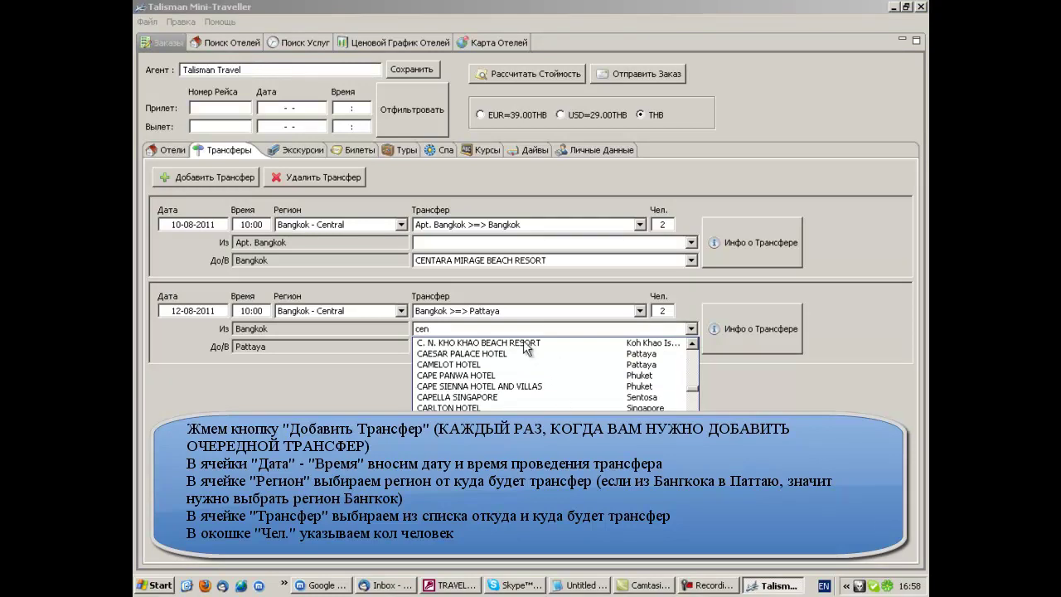
click(473, 325)
double_click(422, 329)
text(pat)
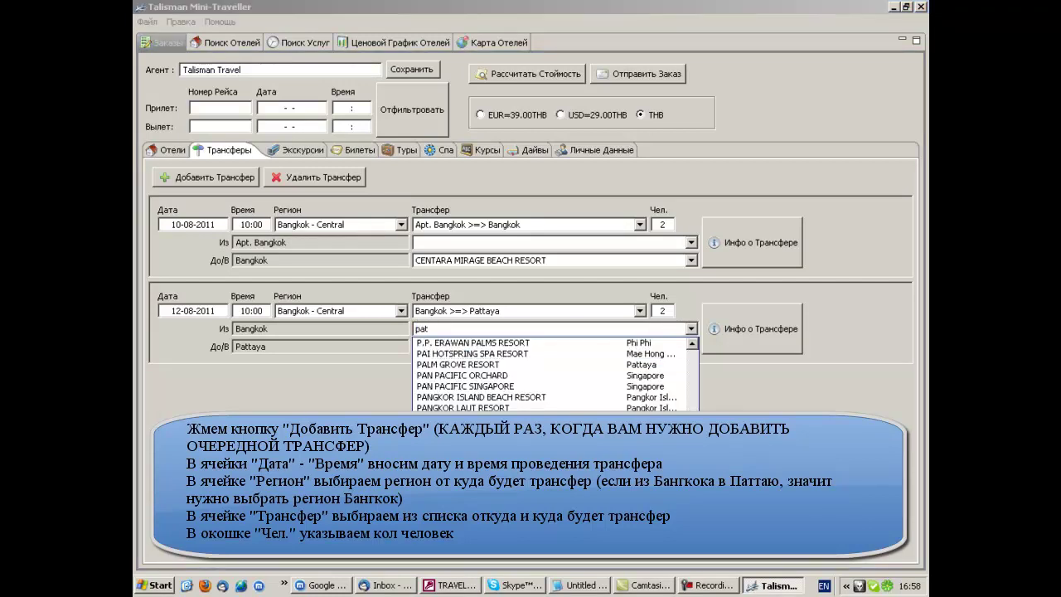
key(Return)
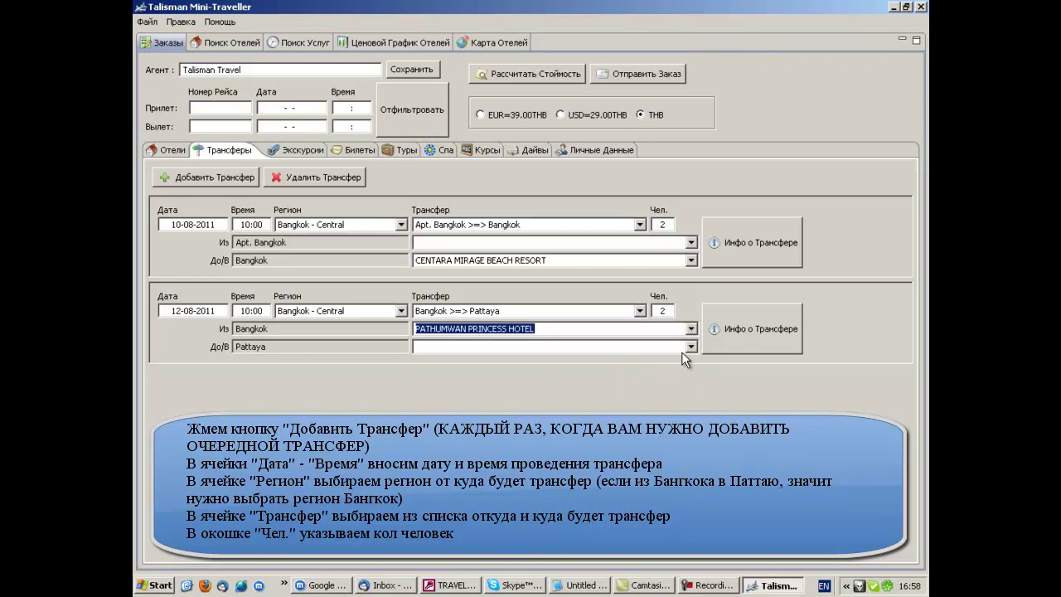
click(687, 347)
text(cen)
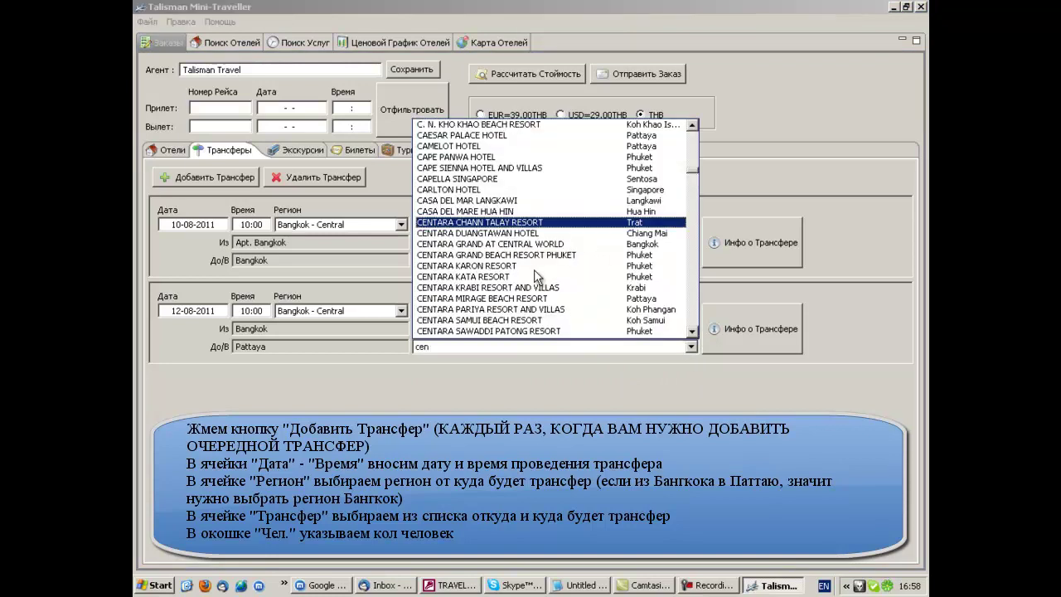
click(510, 300)
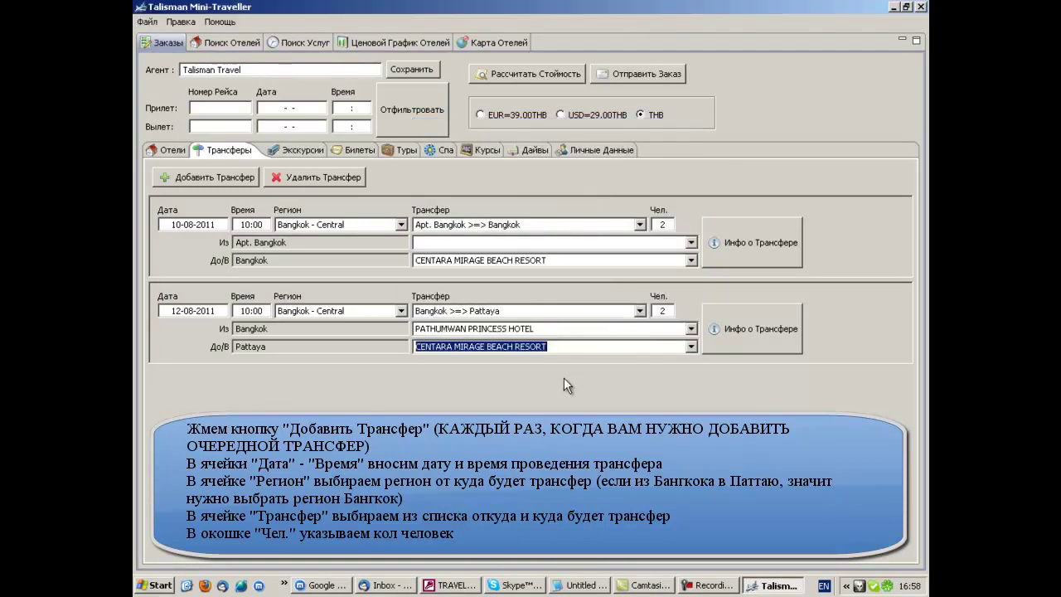
- Add a third transfer dated 22-08-2011 at 10:00
click(186, 179)
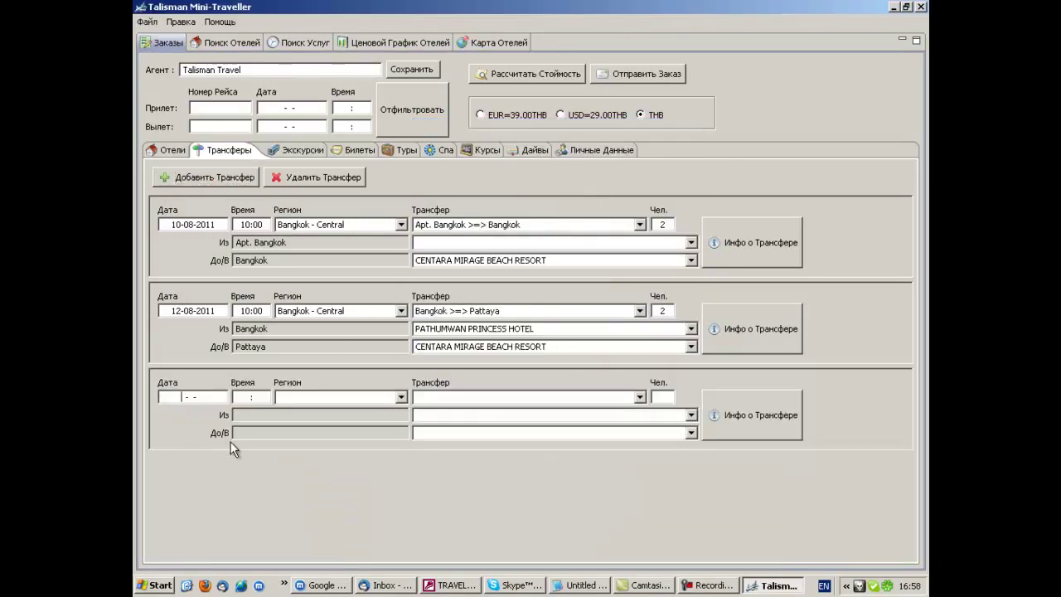
text(22-  -8201)
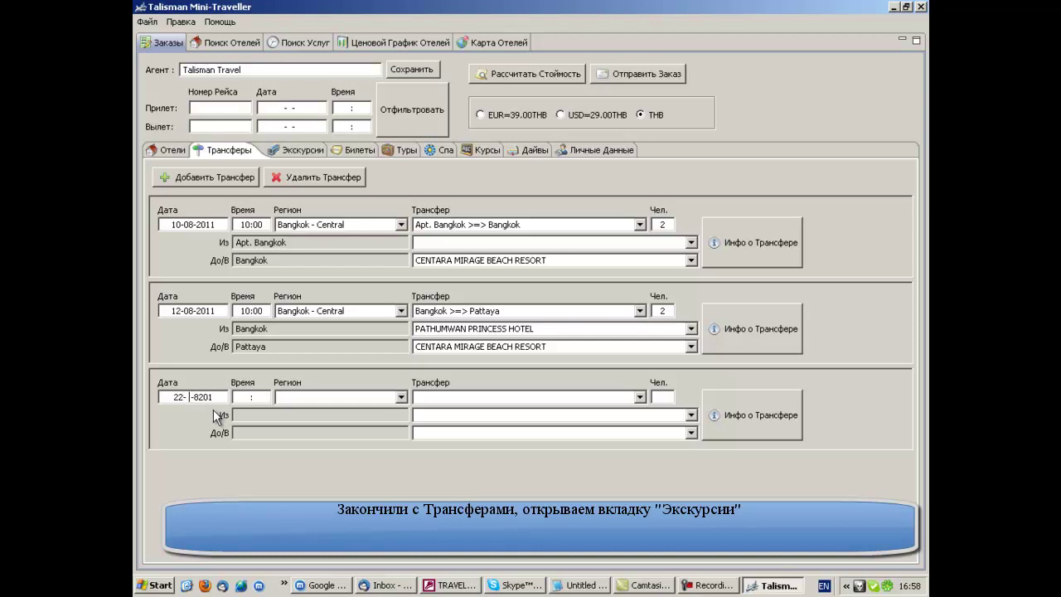
text(08)
key(Delete)
key(Delete)
key(Delete)
key(Delete)
text(2011)
key(Tab)
text(1000)
key(Tab)
- Set the third transfer's region to Pattaya - East with route Pattaya >=> Apt. Bangkok
text(p)
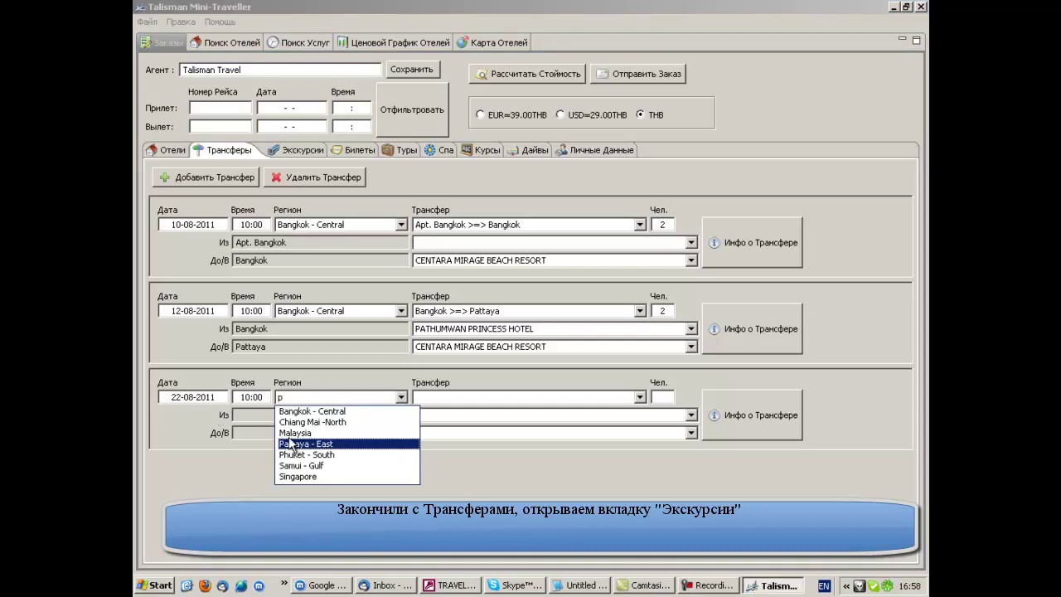
click(292, 445)
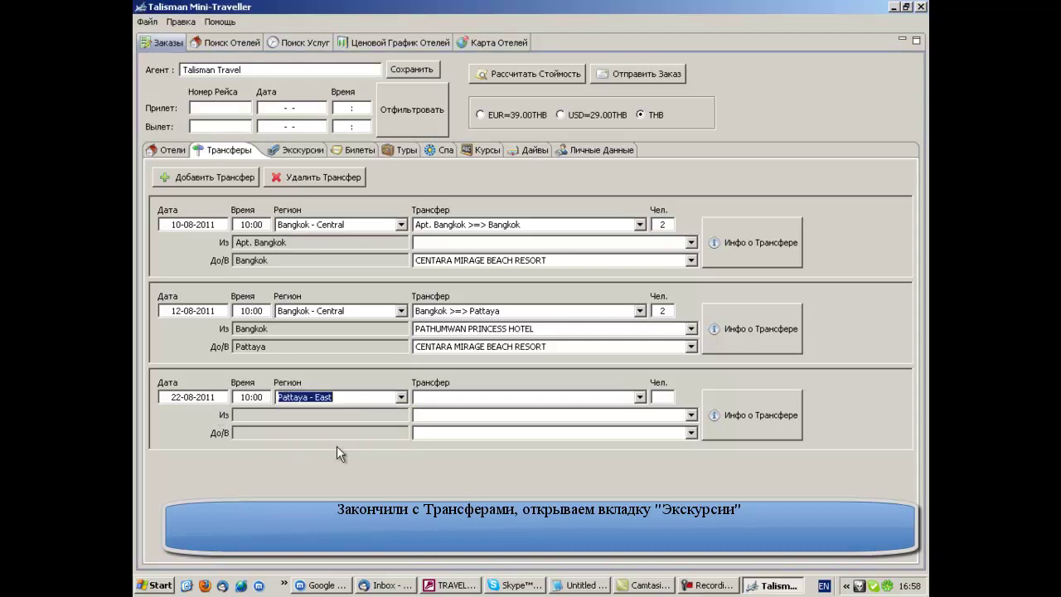
click(640, 397)
text(cen)
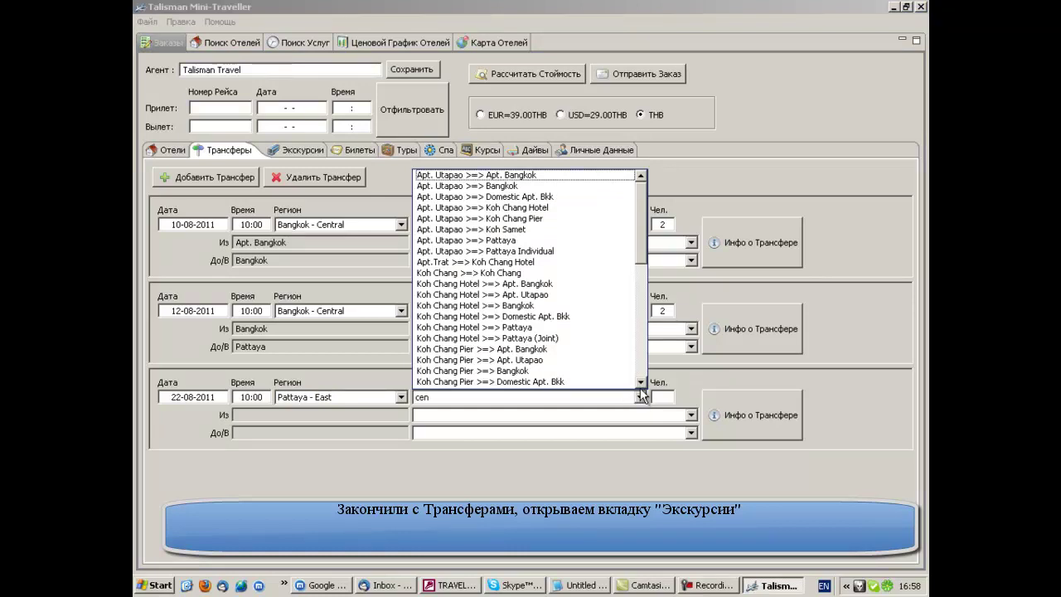
key(BackSpace)
key(BackSpace)
drag(641, 258, 645, 330)
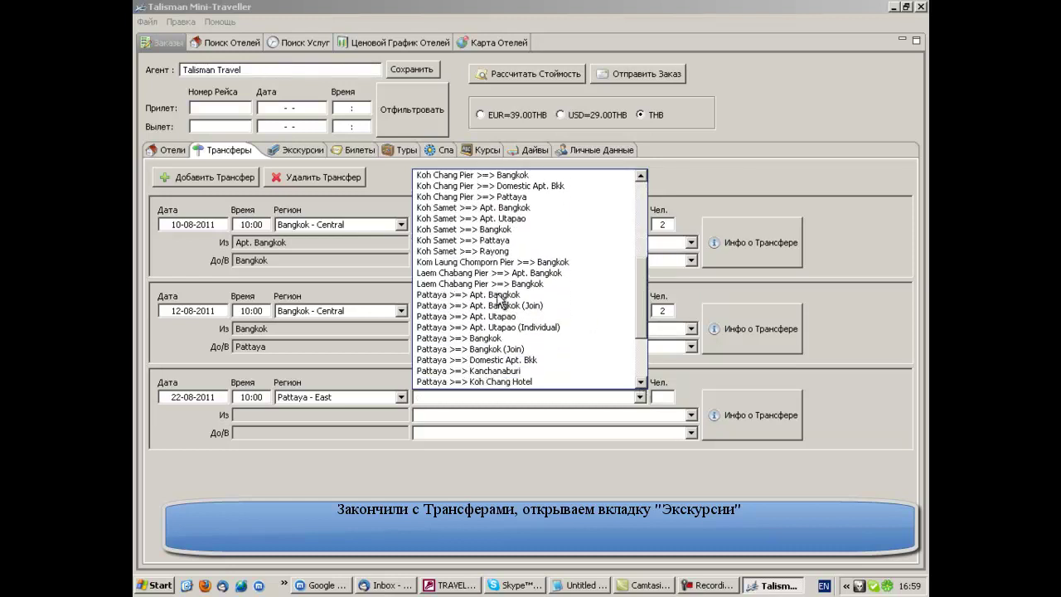
click(497, 295)
click(661, 398)
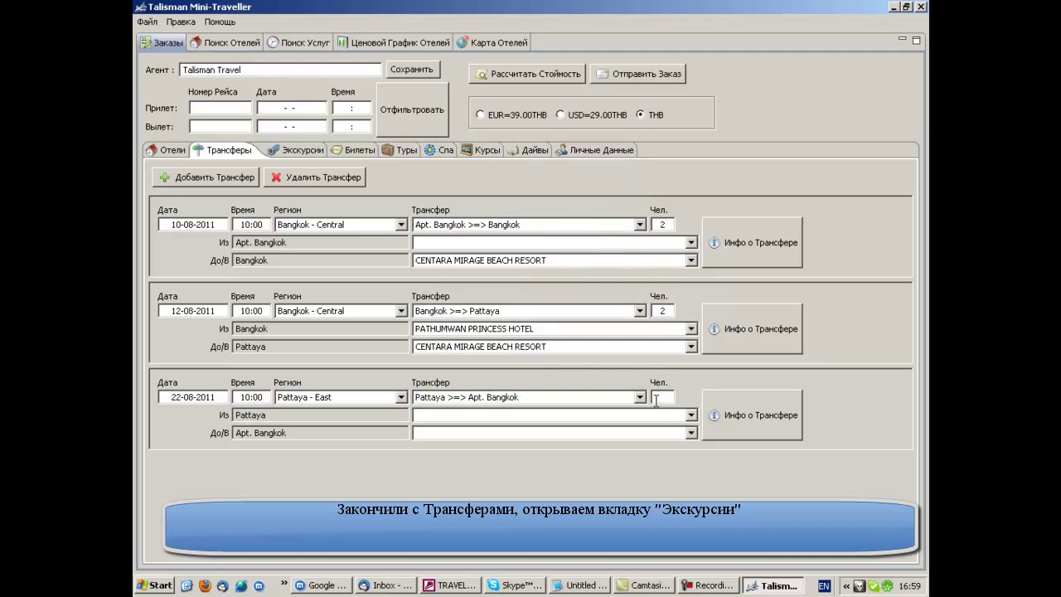
- Choose CENTARA MIRAGE BEACH RESORT as the third transfer's pick-up hotel
click(692, 416)
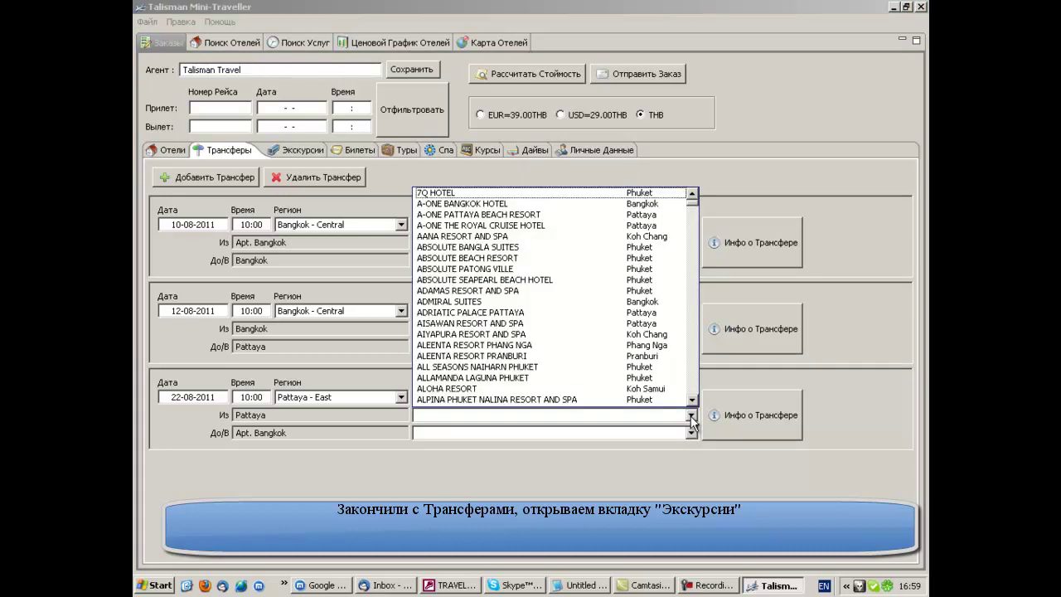
text(cen)
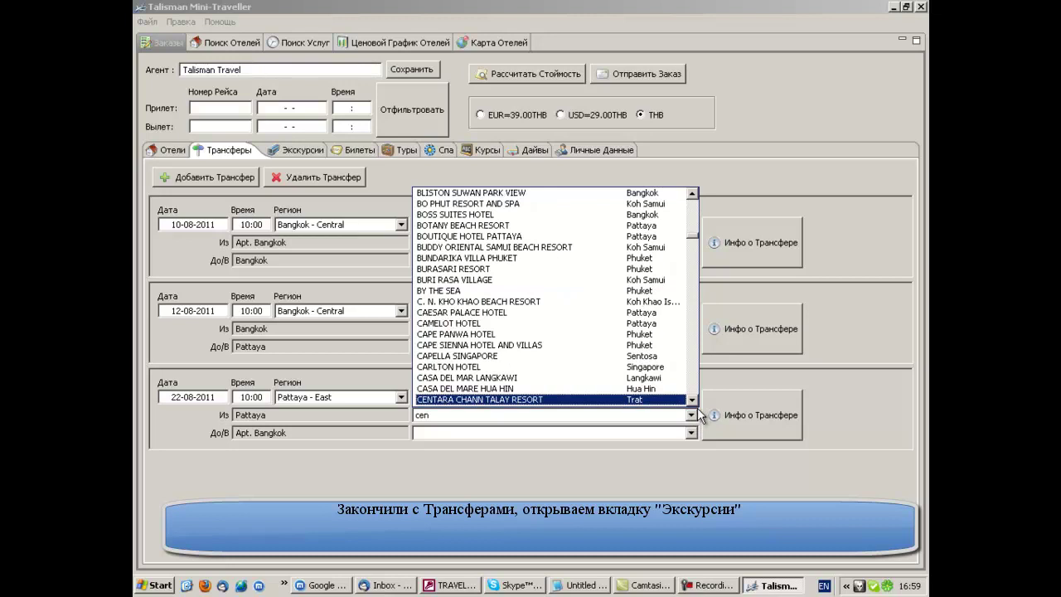
scroll(700, 409, down, 6)
scroll(697, 406, down, 2)
click(542, 395)
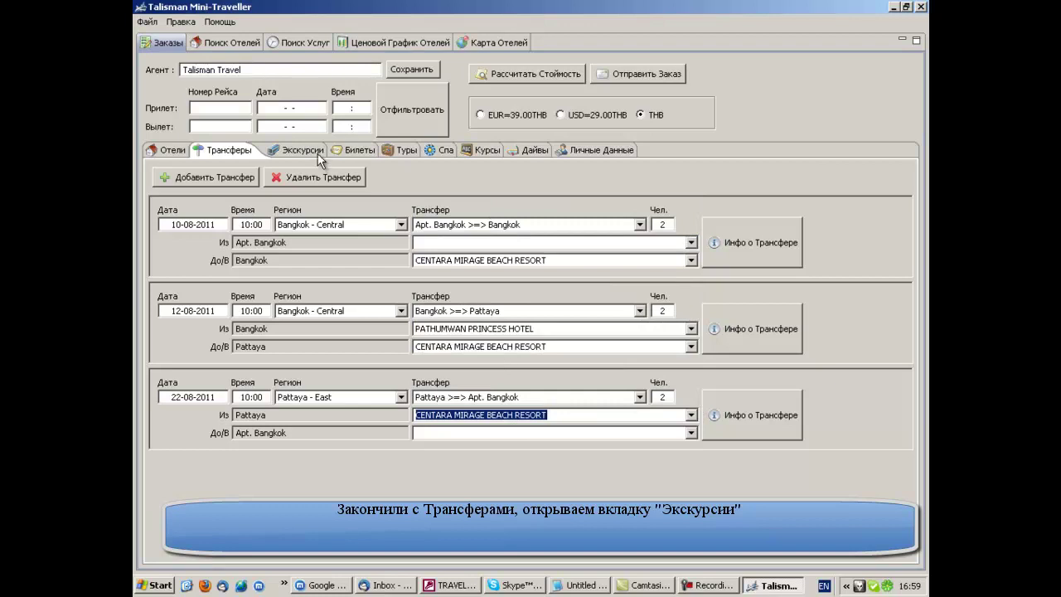
- Change the first transfer's drop-off hotel to PATHUMWAN PRINCESS HOTEL
click(692, 262)
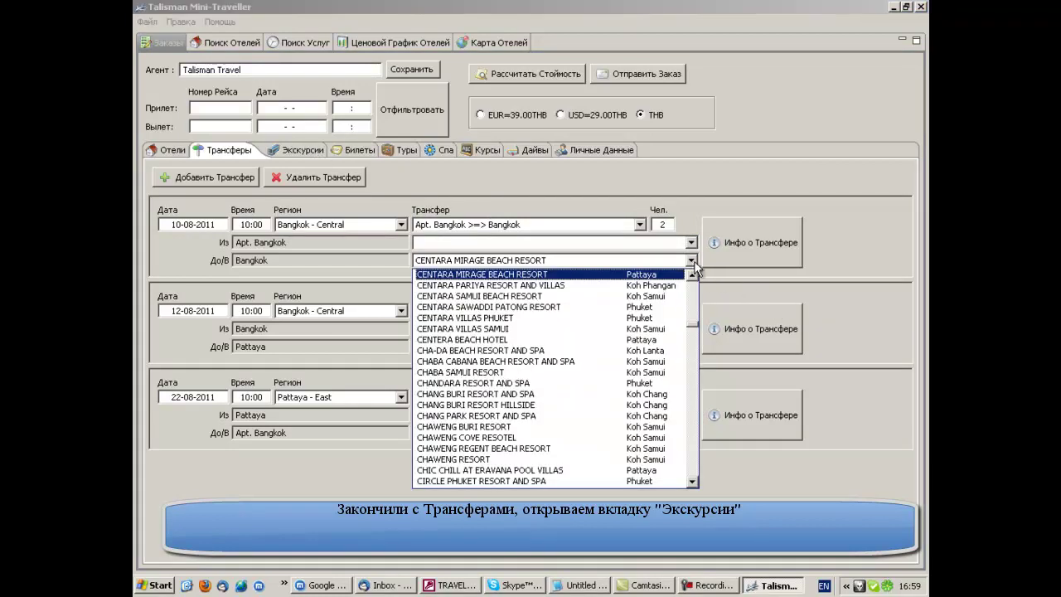
text(pat)
key(BackSpace)
key(BackSpace)
key(BackSpace)
key(BackSpace)
key(BackSpace)
key(BackSpace)
key(BackSpace)
key(BackSpace)
key(BackSpace)
key(BackSpace)
key(BackSpace)
key(BackSpace)
key(BackSpace)
key(BackSpace)
key(BackSpace)
key(BackSpace)
key(BackSpace)
key(BackSpace)
key(BackSpace)
key(BackSpace)
key(BackSpace)
key(BackSpace)
key(BackSpace)
key(BackSpace)
key(BackSpace)
key(BackSpace)
key(BackSpace)
key(BackSpace)
key(BackSpace)
text(pa)
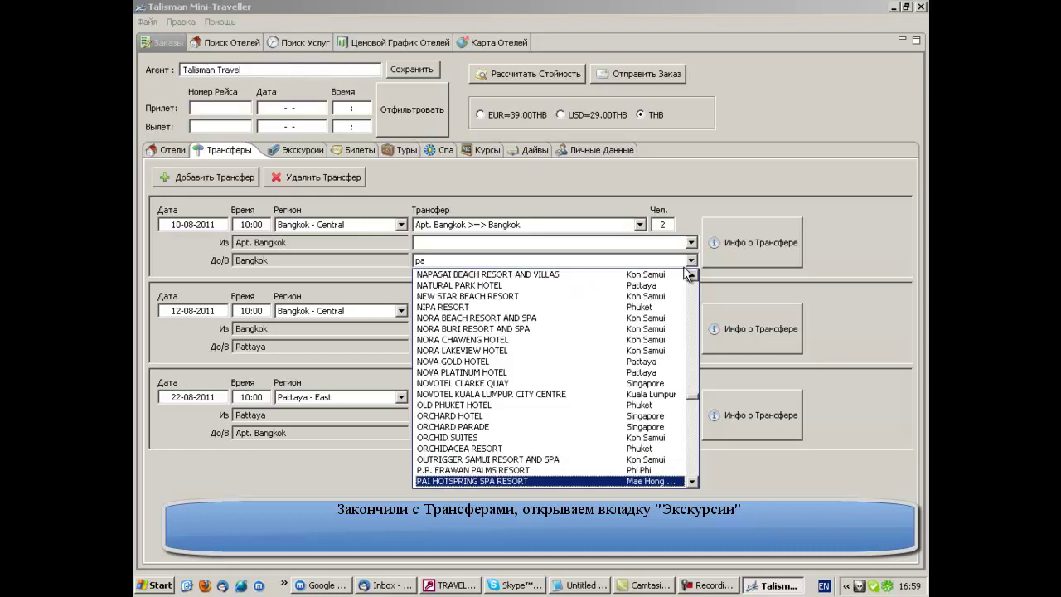
text(t)
click(501, 481)
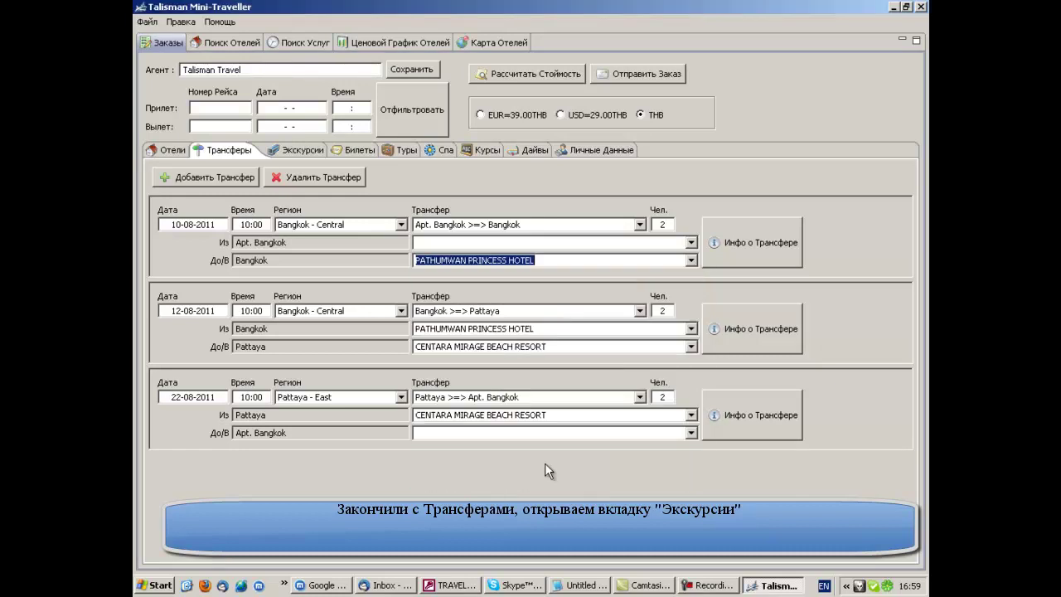
click(299, 154)
- Add an excursion on 11-08-2011 at 09:00
click(217, 179)
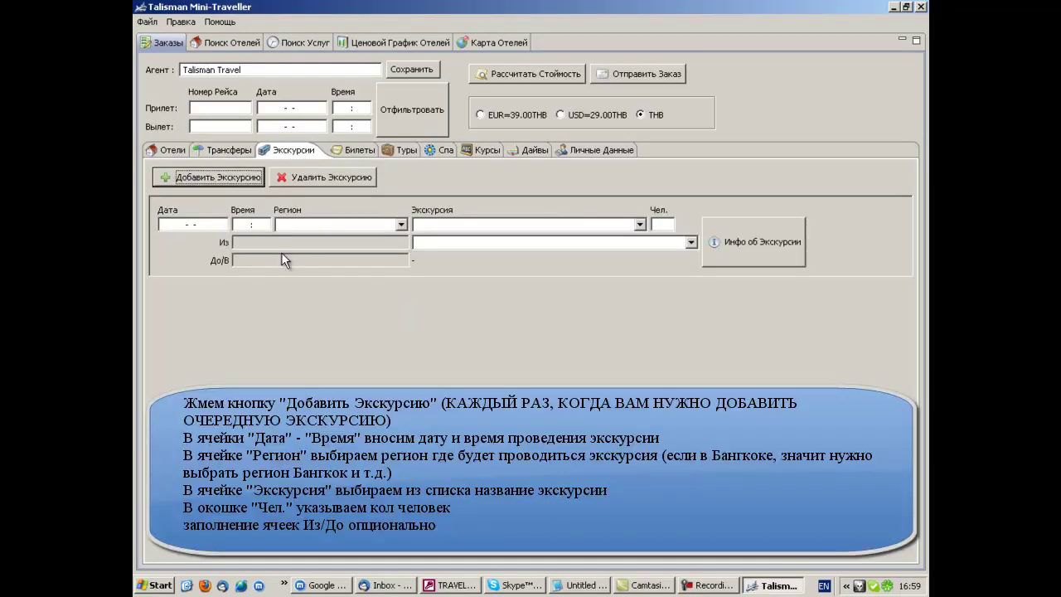
click(164, 224)
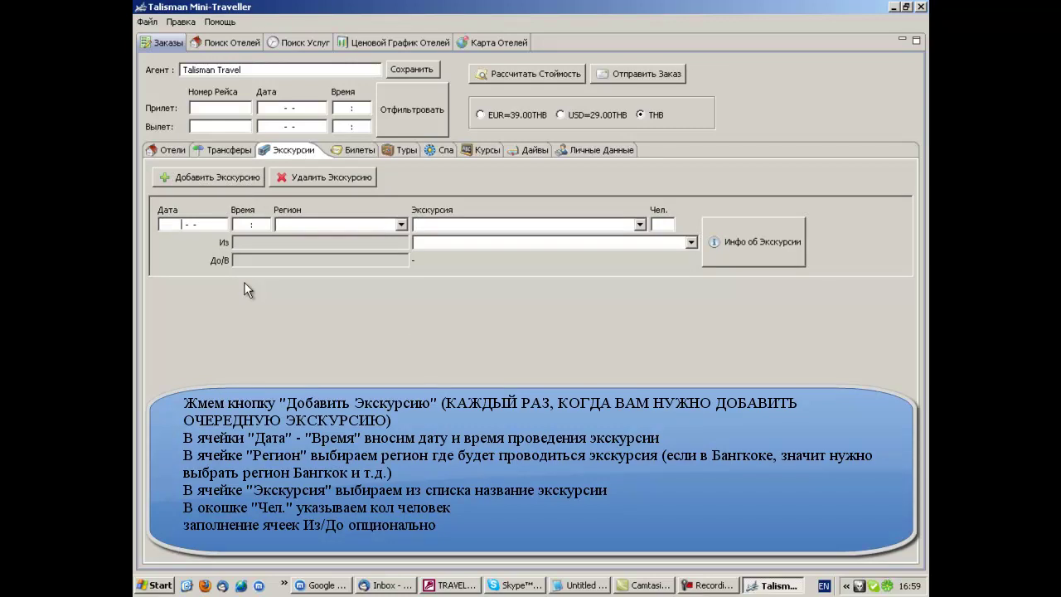
text(11-08-2011)
key(Tab)
text(0900)
key(Tab)
- Choose Bangkok - Central and the Grand Palace & Emerald Buddha excursion for 2 people
text(b)
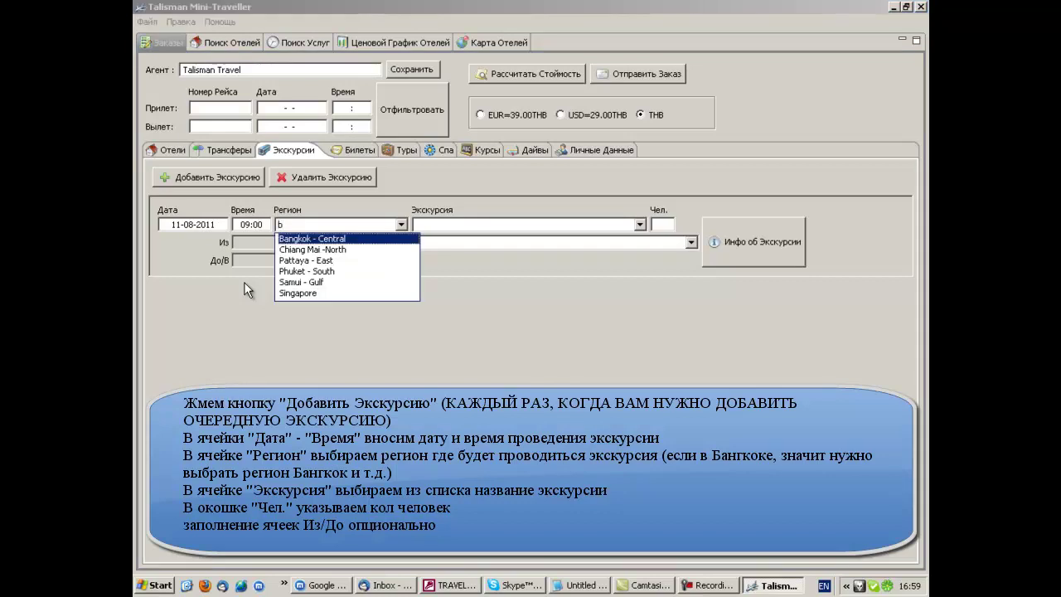
click(347, 238)
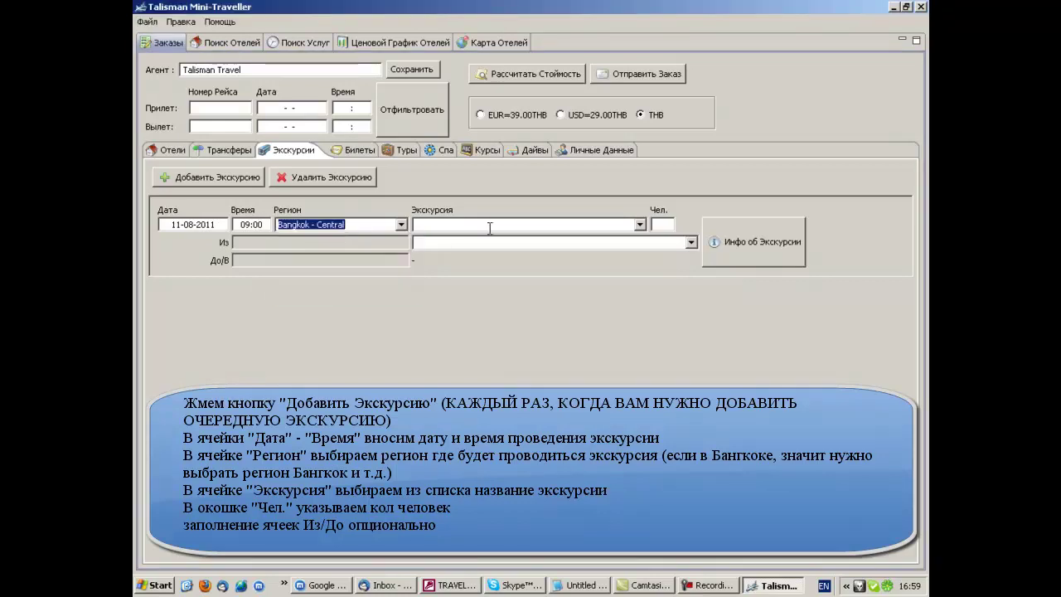
click(639, 224)
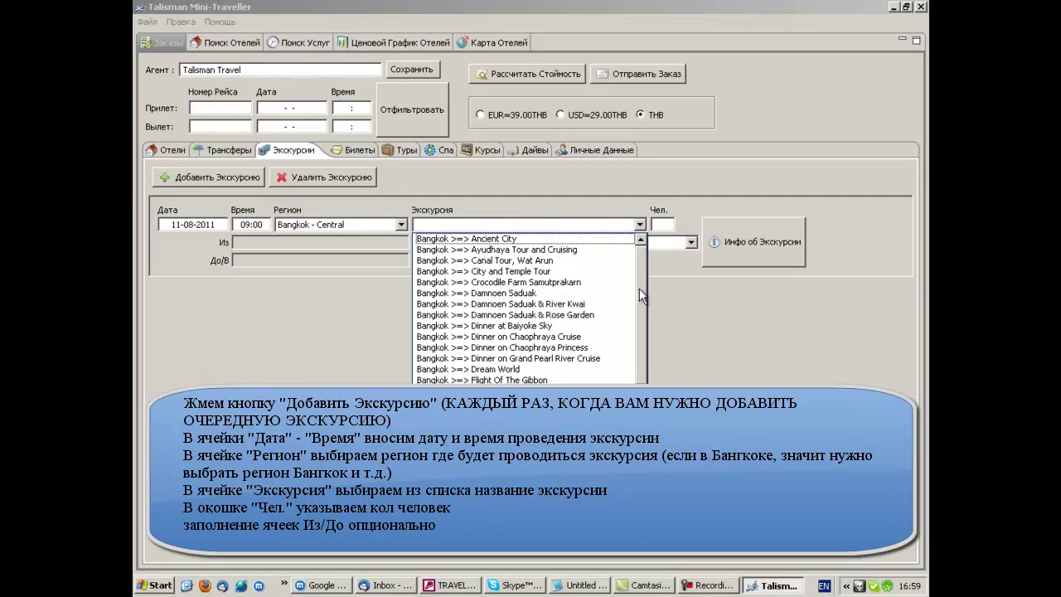
scroll(639, 292, down, 2)
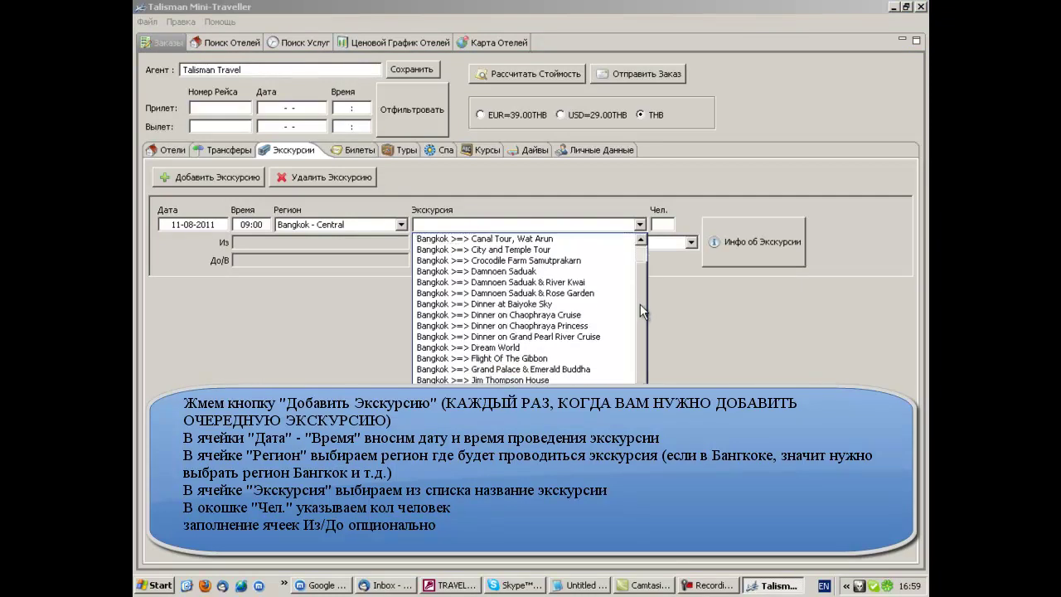
scroll(640, 305, down, 1)
click(583, 337)
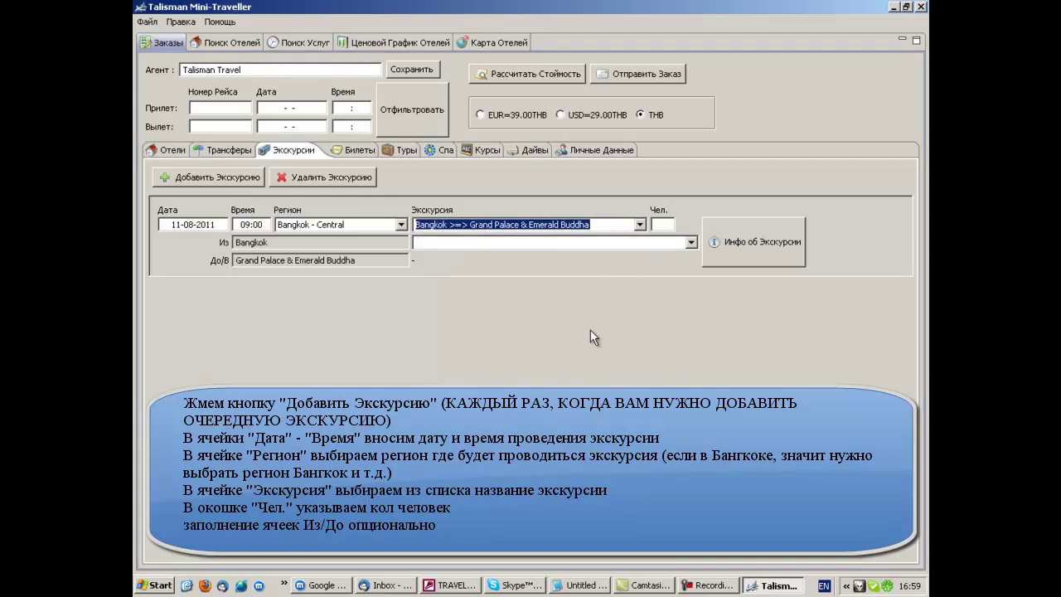
click(661, 224)
text(2)
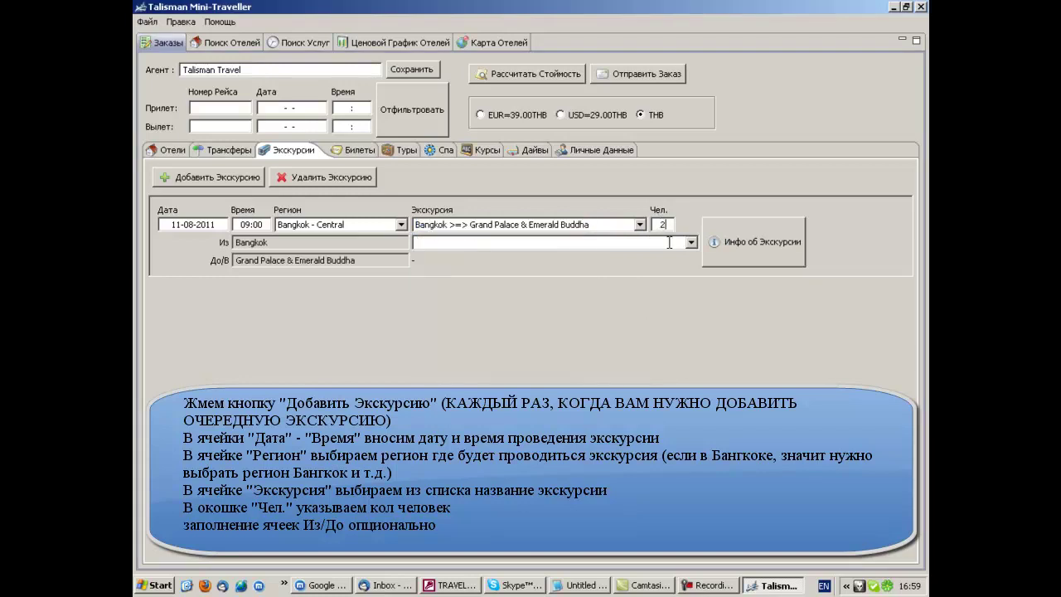
- Set PATHUMWAN PRINCESS HOTEL as pickup and add a second excursion entry
click(691, 243)
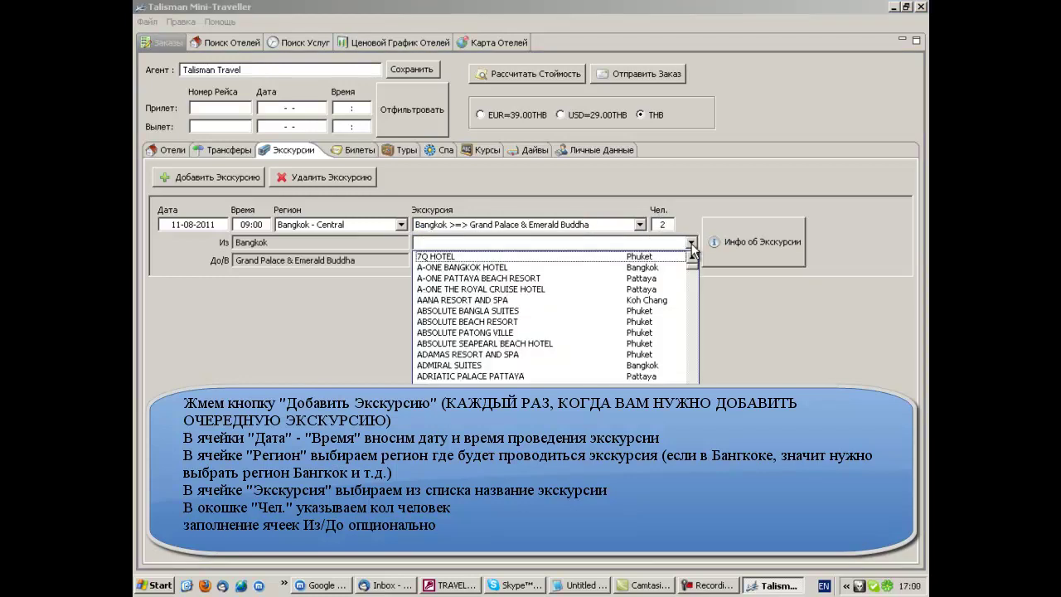
text(pat)
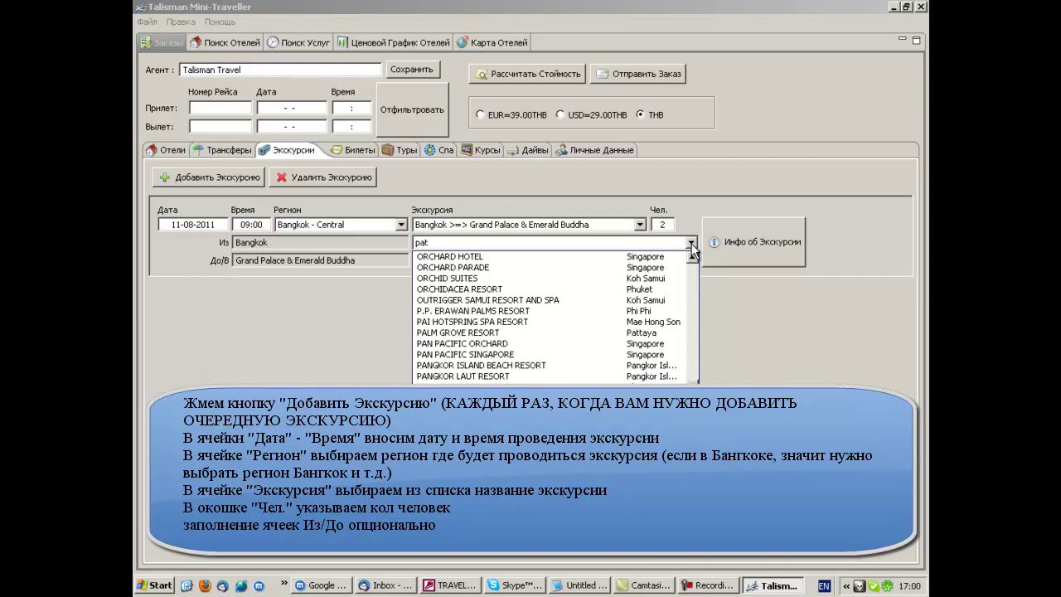
click(420, 330)
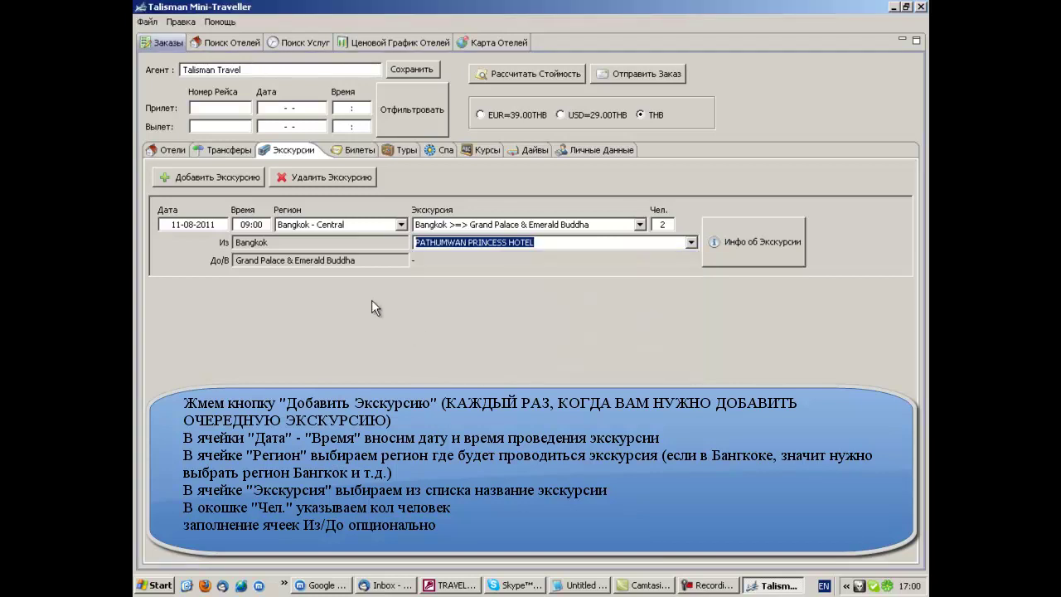
click(214, 181)
- Fill the second excursion: 11-08-2011, 18:00, Bangkok - Central, Siam Niramit Show Only, 2 people
click(181, 312)
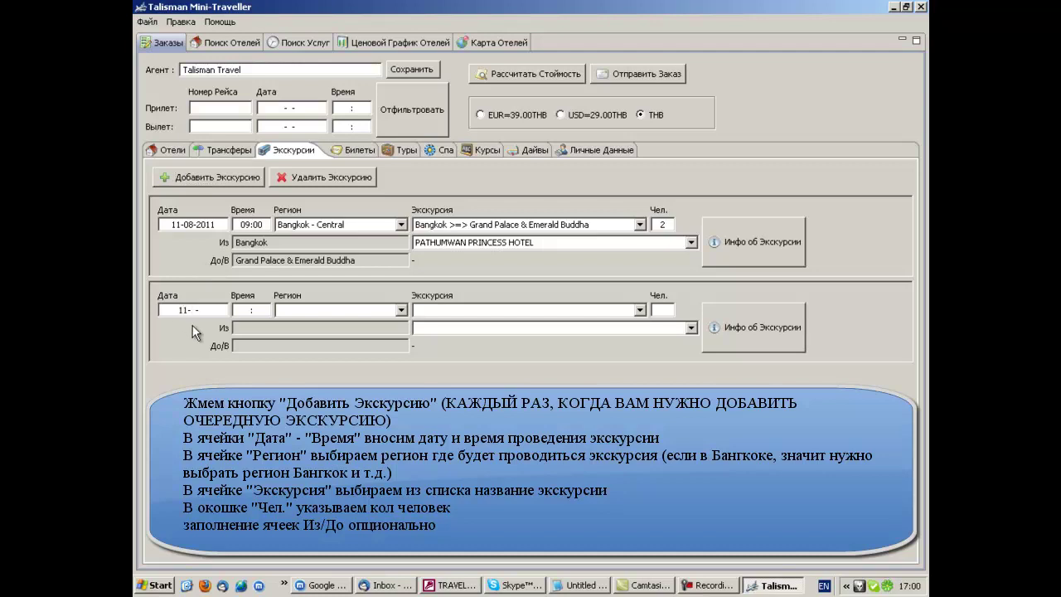
text(11081800B)
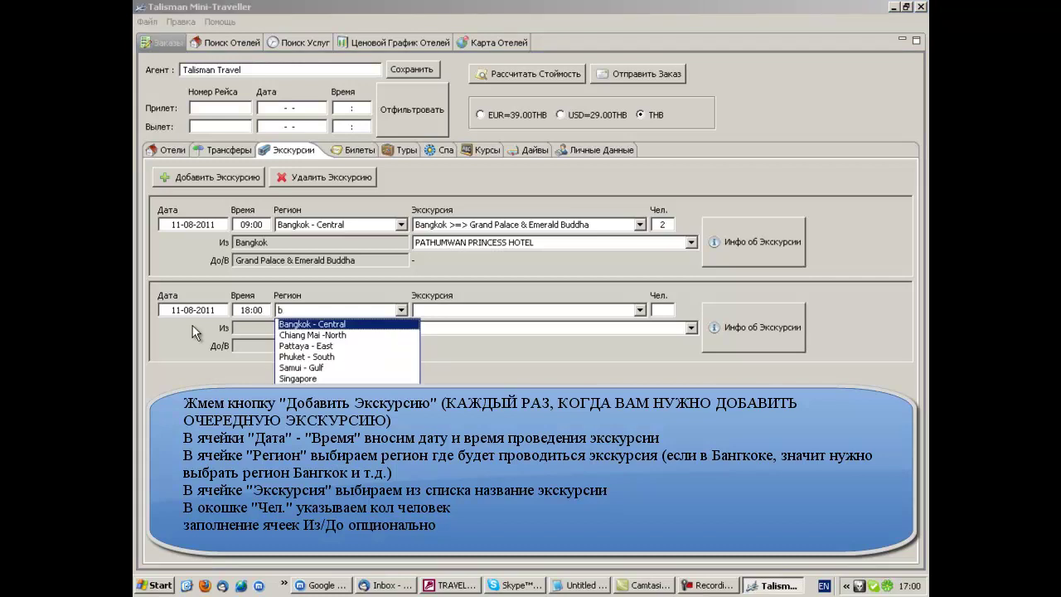
click(358, 323)
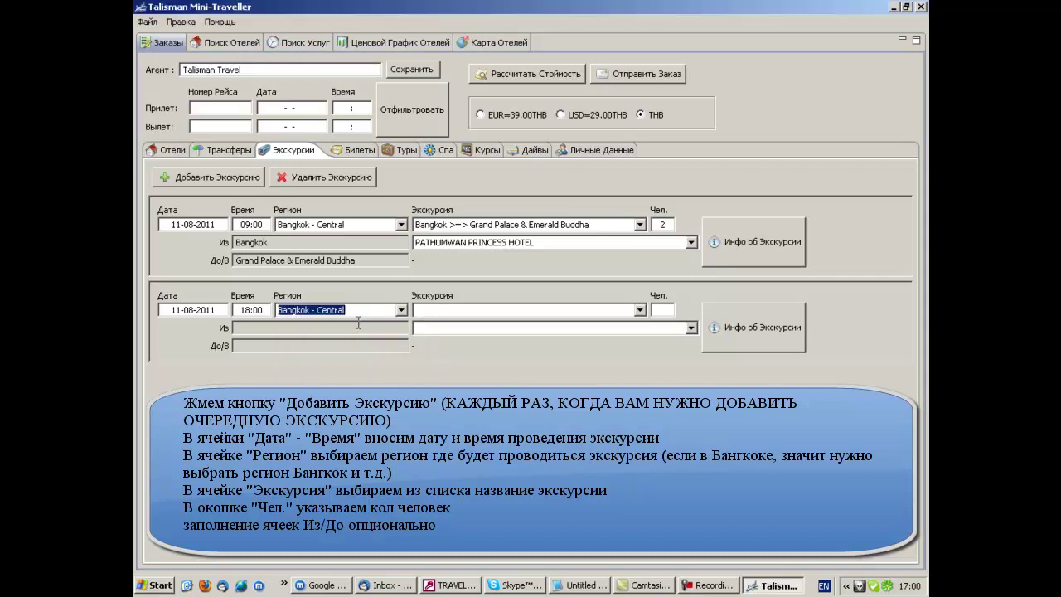
click(640, 310)
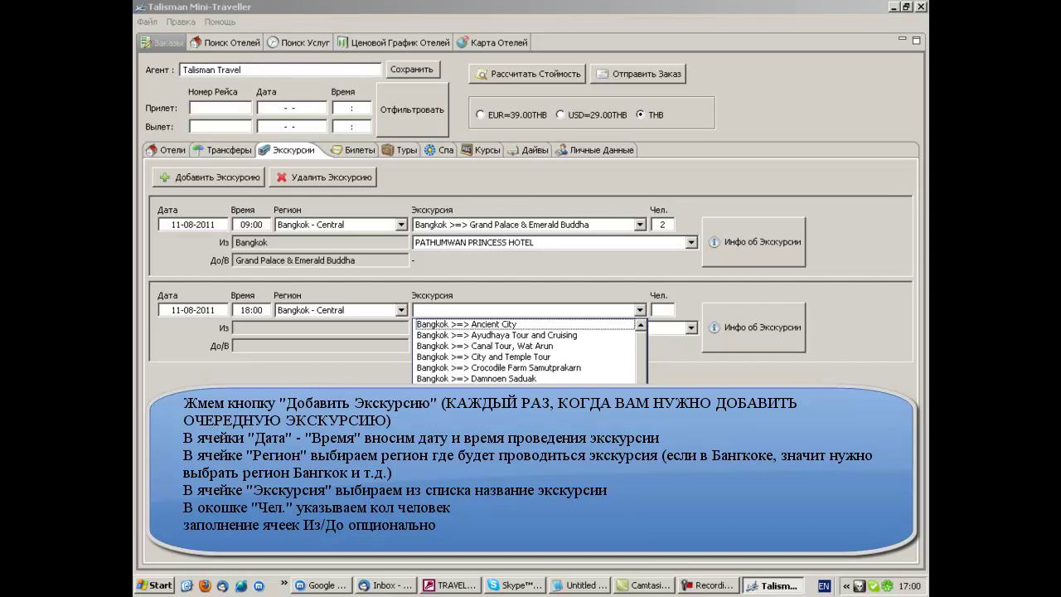
scroll(525, 351, down, 2)
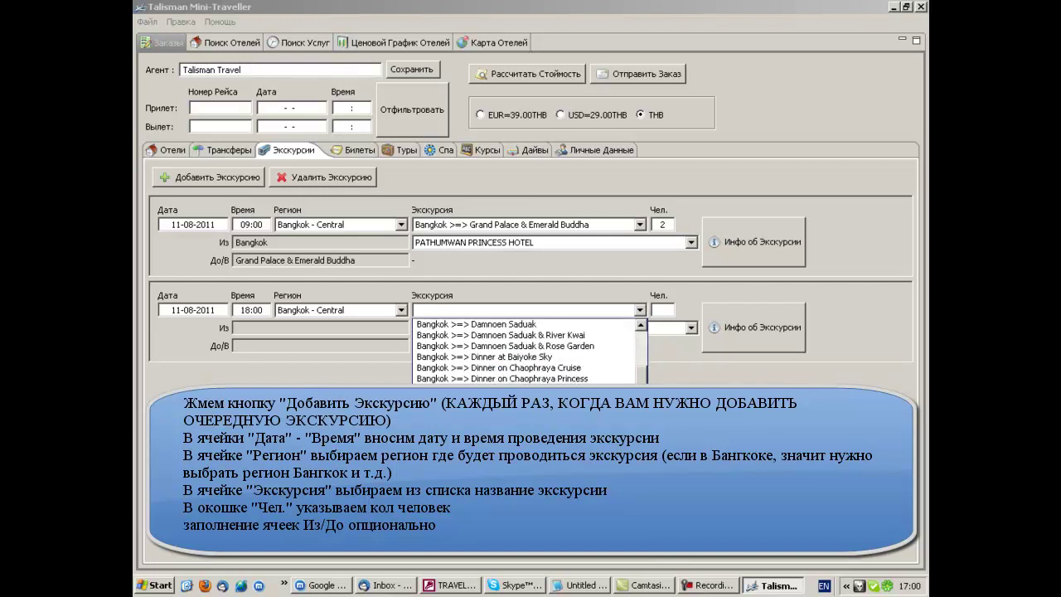
click(525, 351)
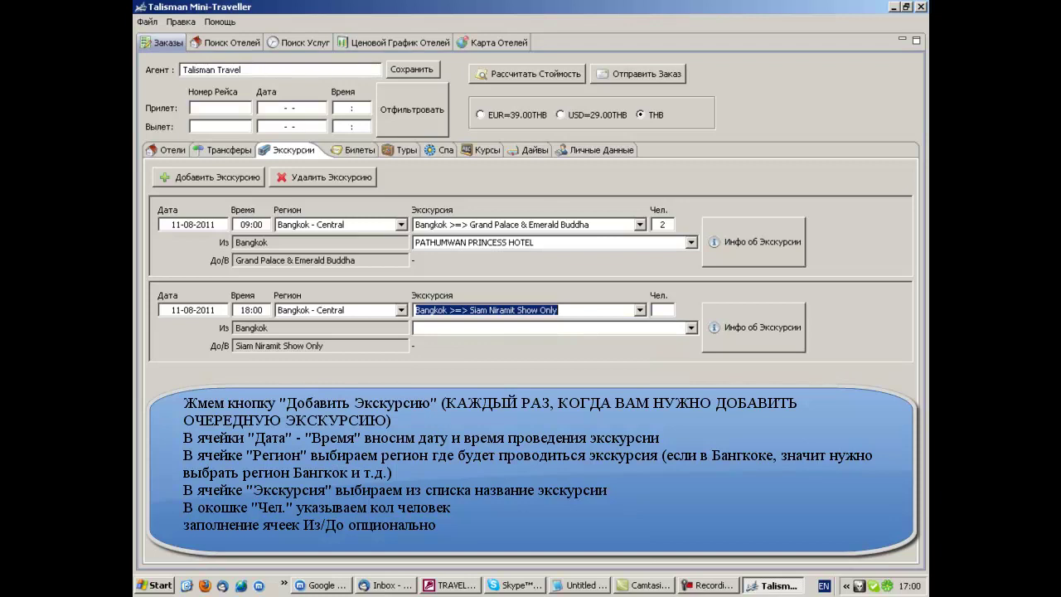
click(663, 310)
text(2)
- Set PATHUMWAN PRINCESS HOTEL as pickup and add a third excursion entry
click(632, 326)
text(path)
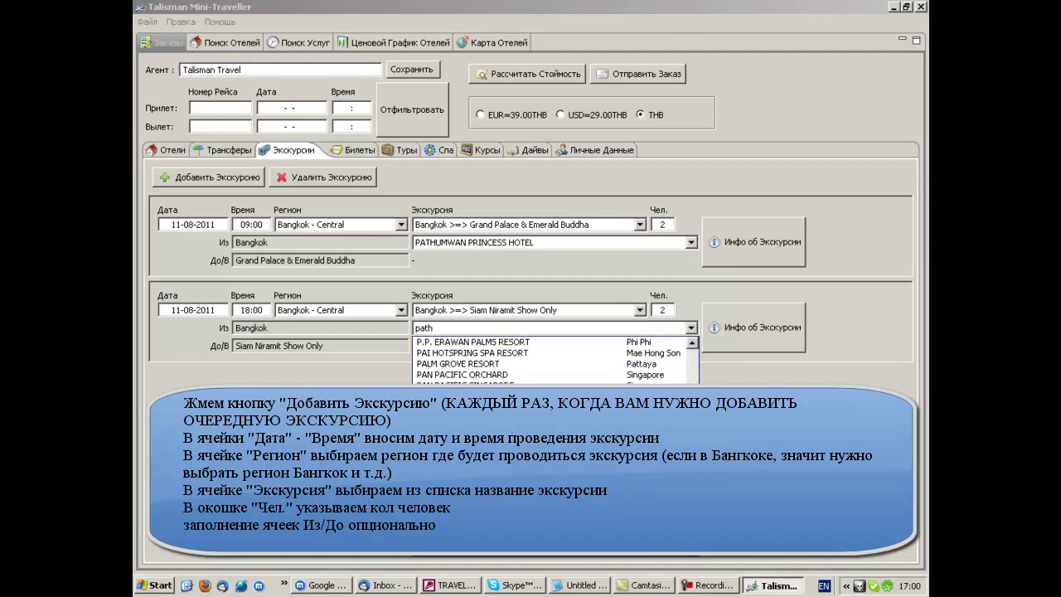
key(Return)
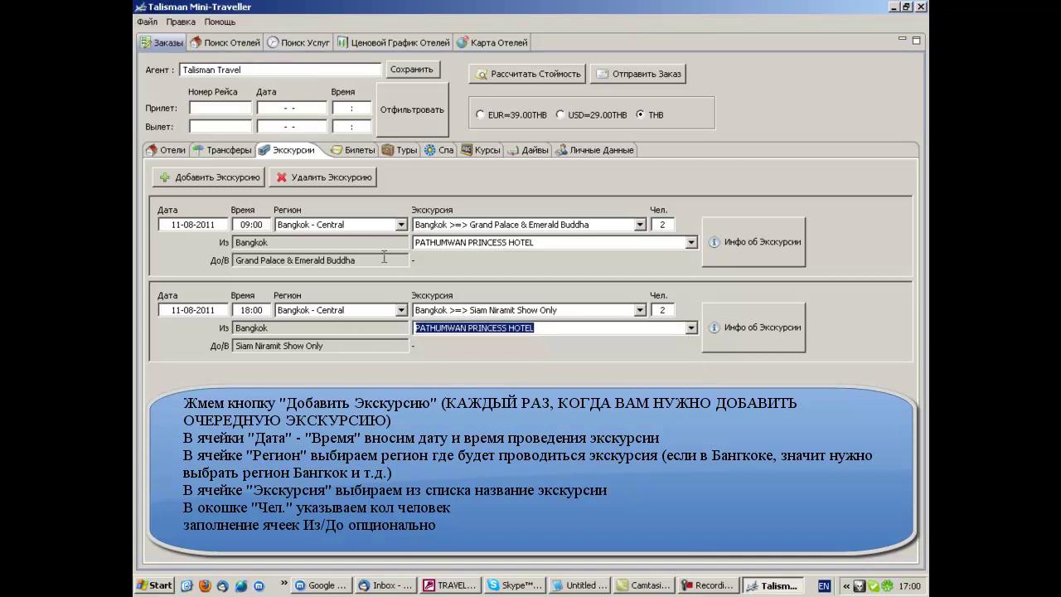
click(191, 178)
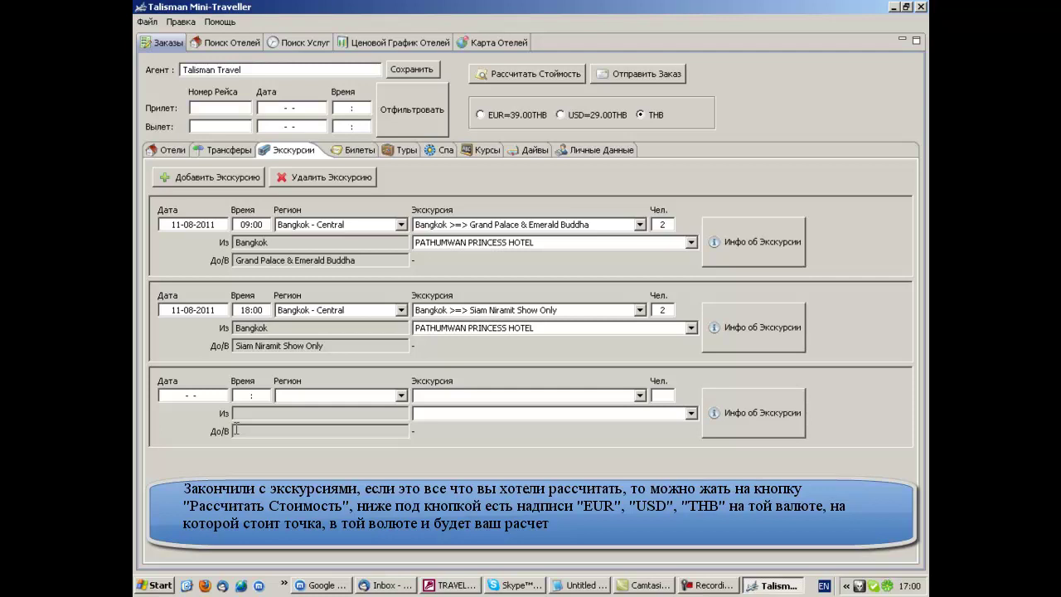
- Set the third excursion to 15-08-2011 at 09:00 in the Pattaya - East region
text(15-08-2011)
key(Tab)
text(09:00)
key(Tab)
text(p)
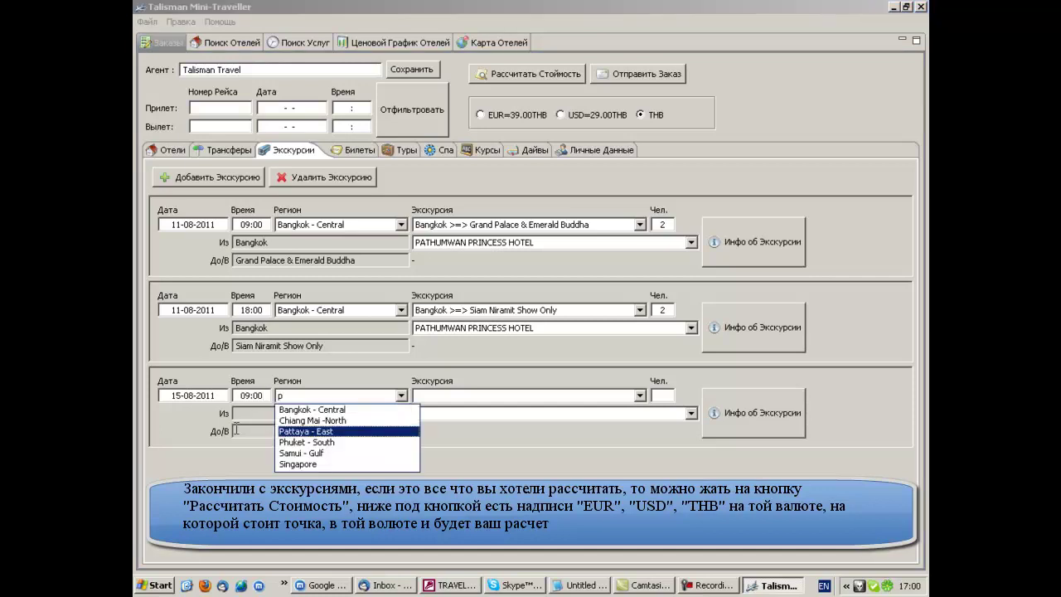
click(313, 431)
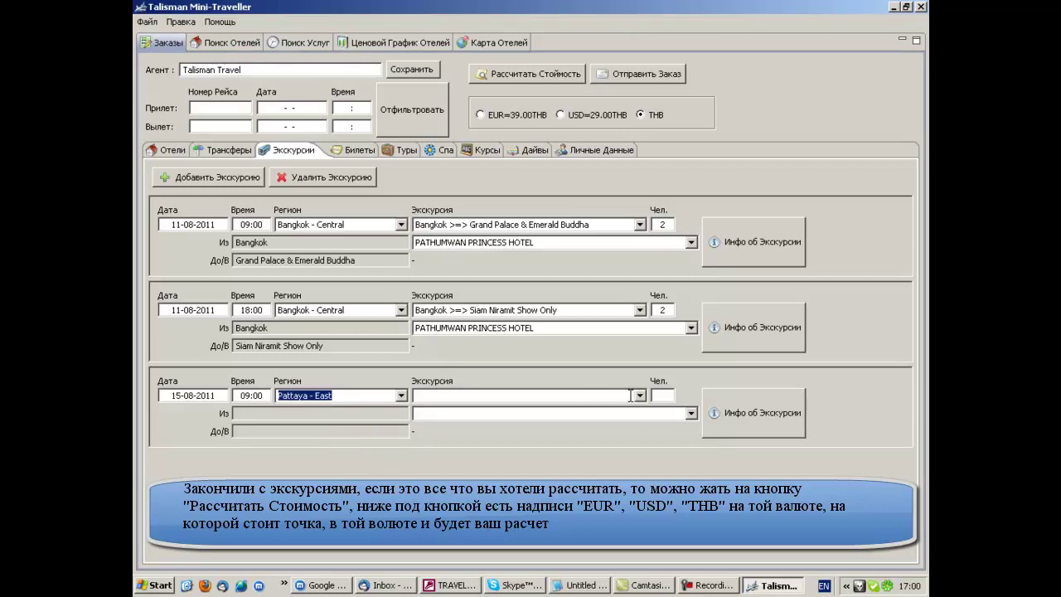
- Choose Nong Nooch Tropical Garden for 2 people with pickup from CENTARA MIRAGE BEACH RESORT
click(641, 397)
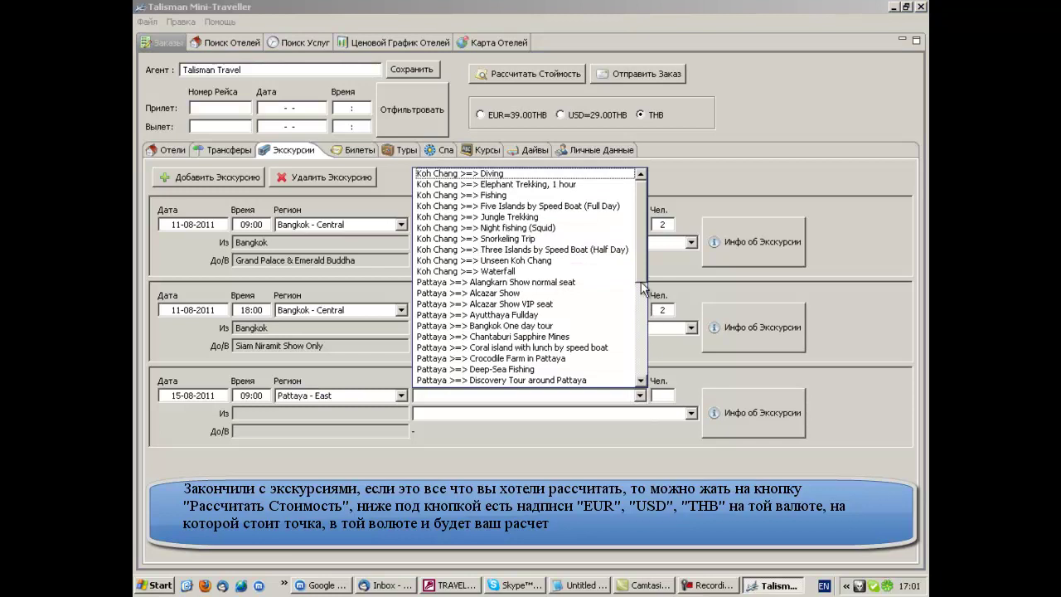
drag(647, 281, 646, 339)
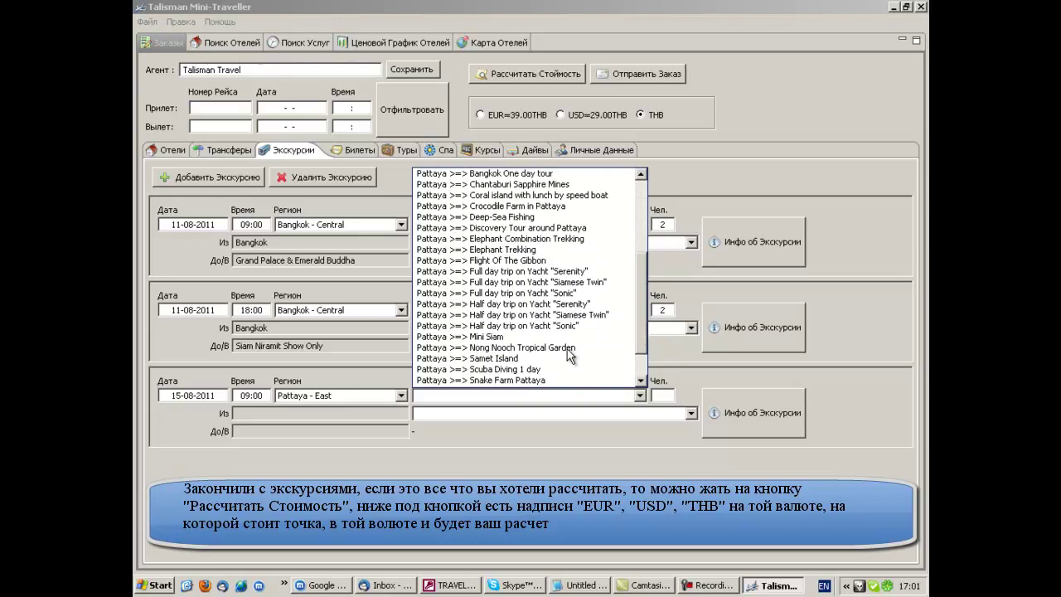
click(571, 354)
click(662, 397)
text(2)
click(691, 413)
text(c)
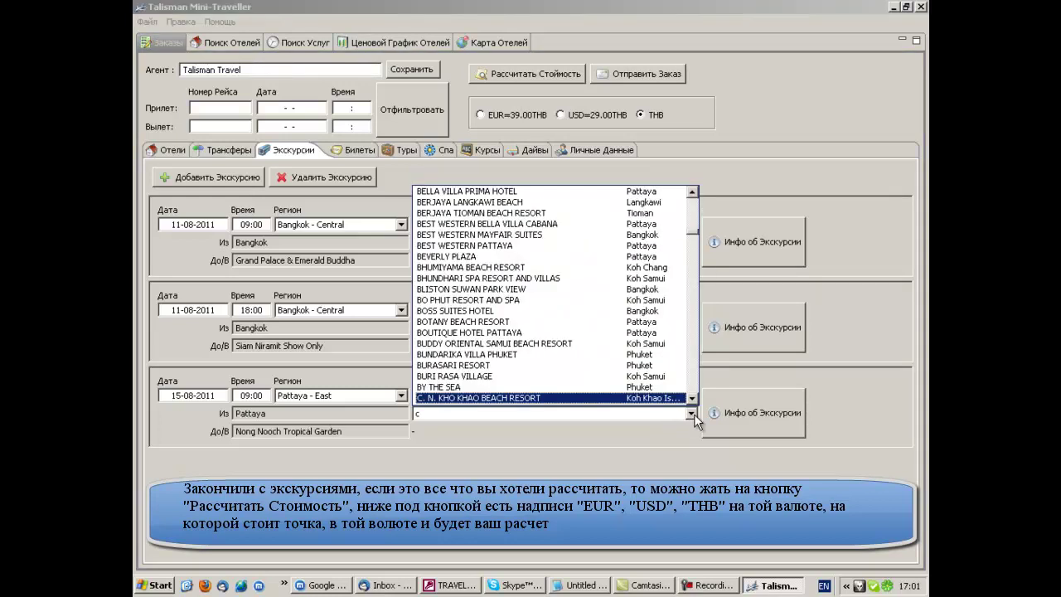
text(en)
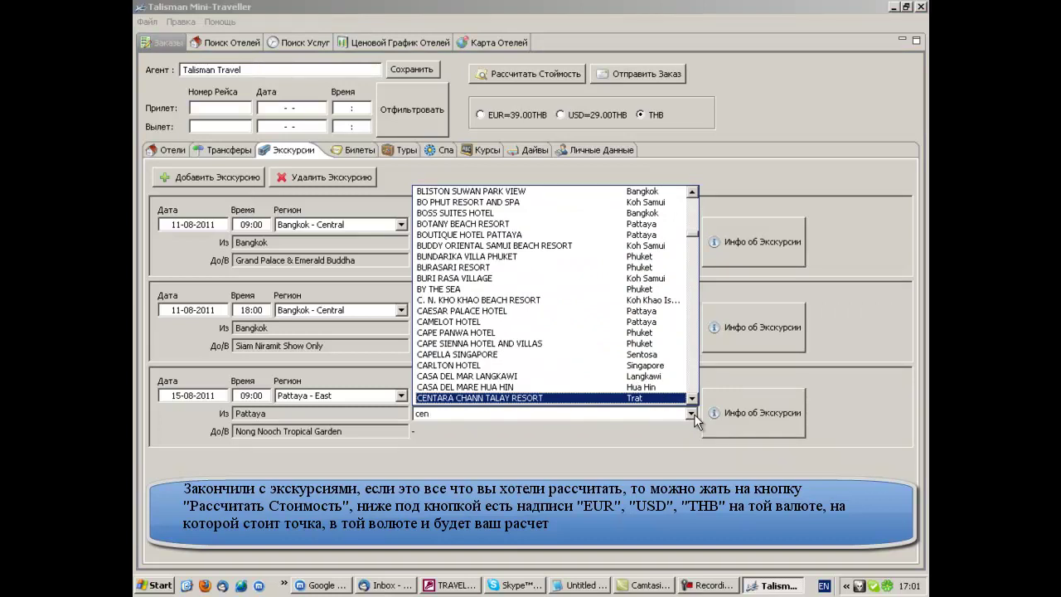
click(692, 399)
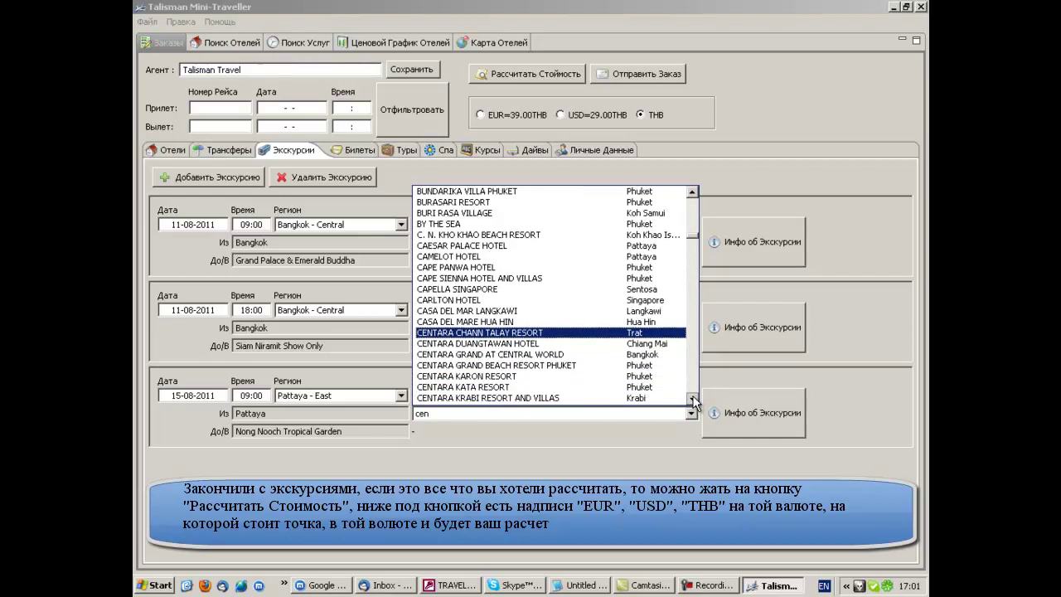
click(694, 399)
click(668, 387)
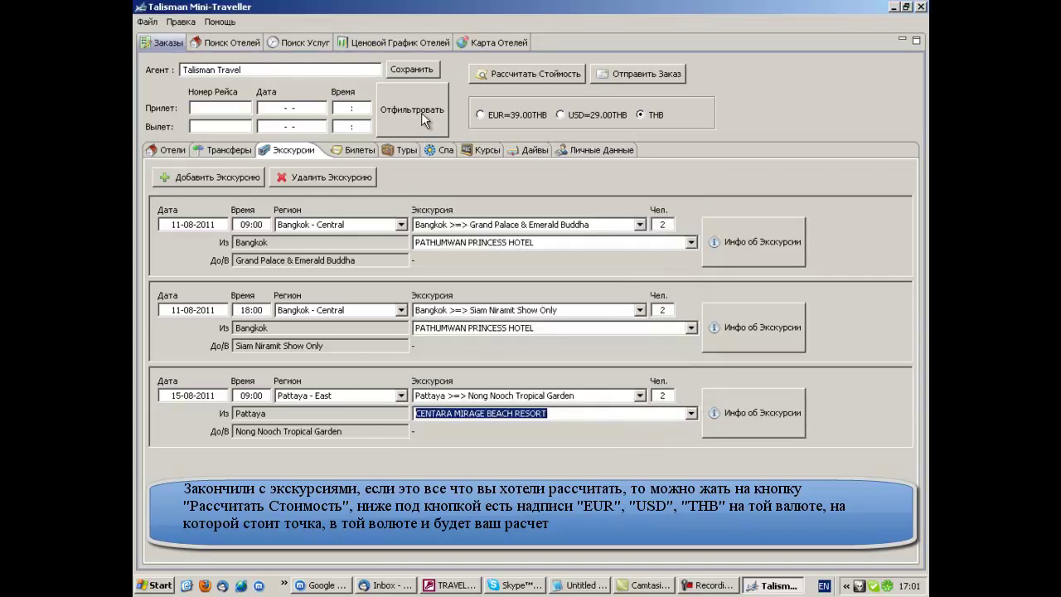
- Calculate the THB price report (47,522.78) and highlight the -3,622.50 free-night discount
click(510, 74)
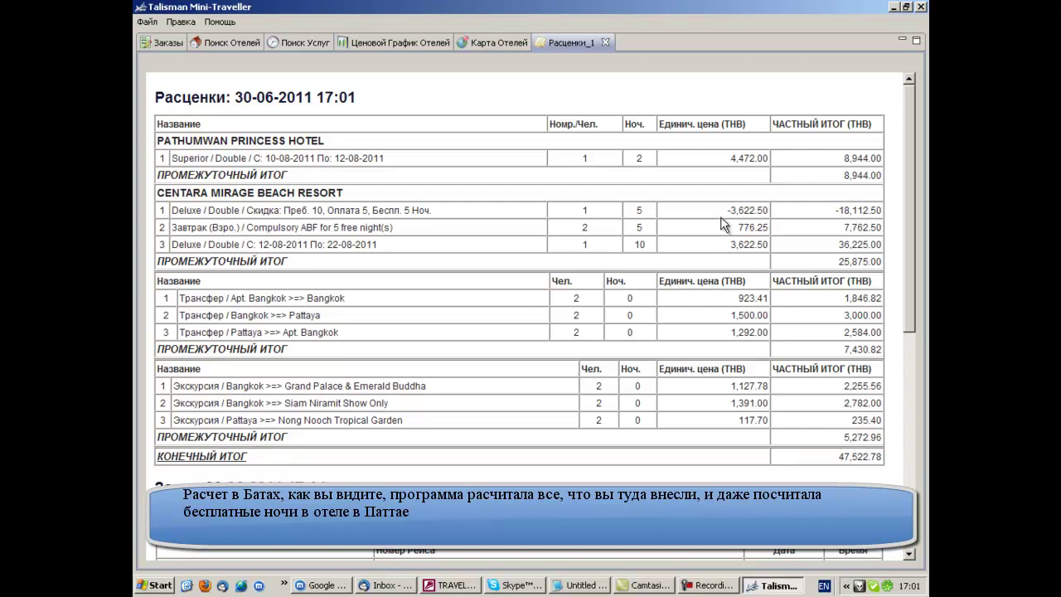
drag(727, 212, 769, 213)
- Close the THB report and price the order in USD
click(606, 42)
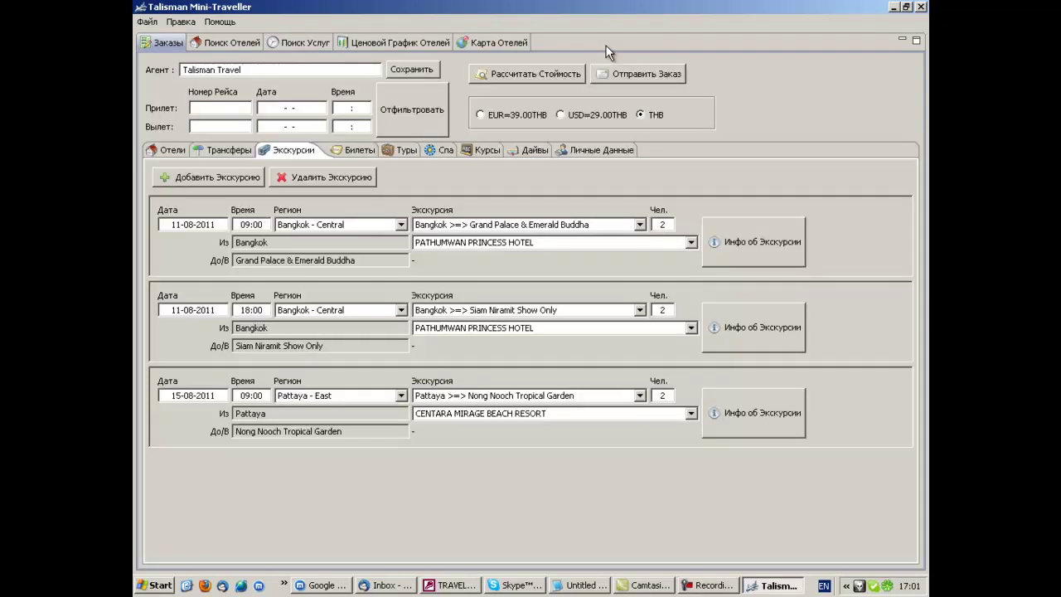
click(565, 117)
click(534, 74)
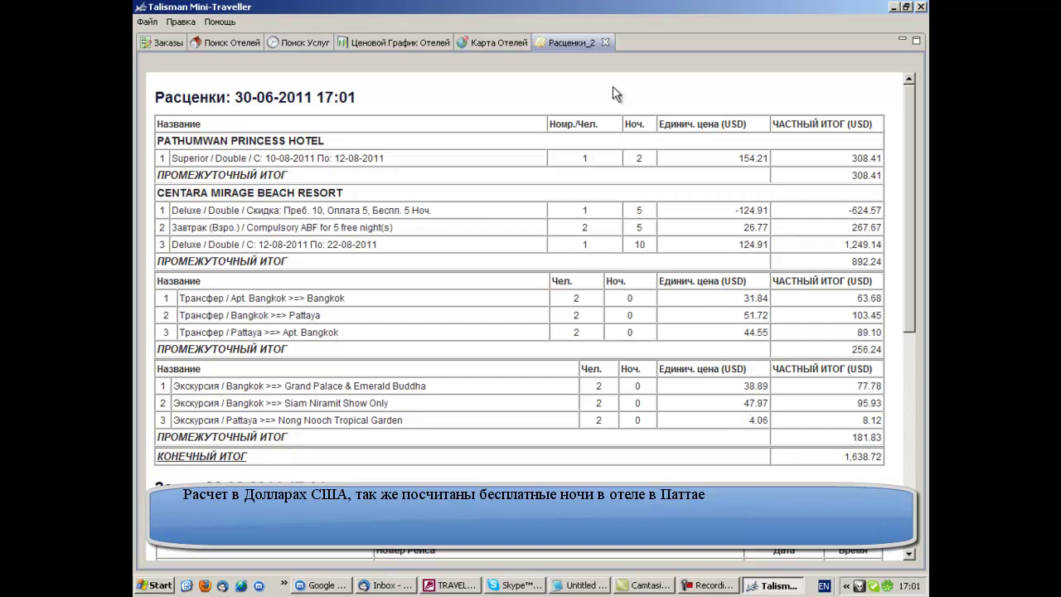
- Close the USD report, price the order in EUR (1,218.53), then switch back to THB
click(606, 43)
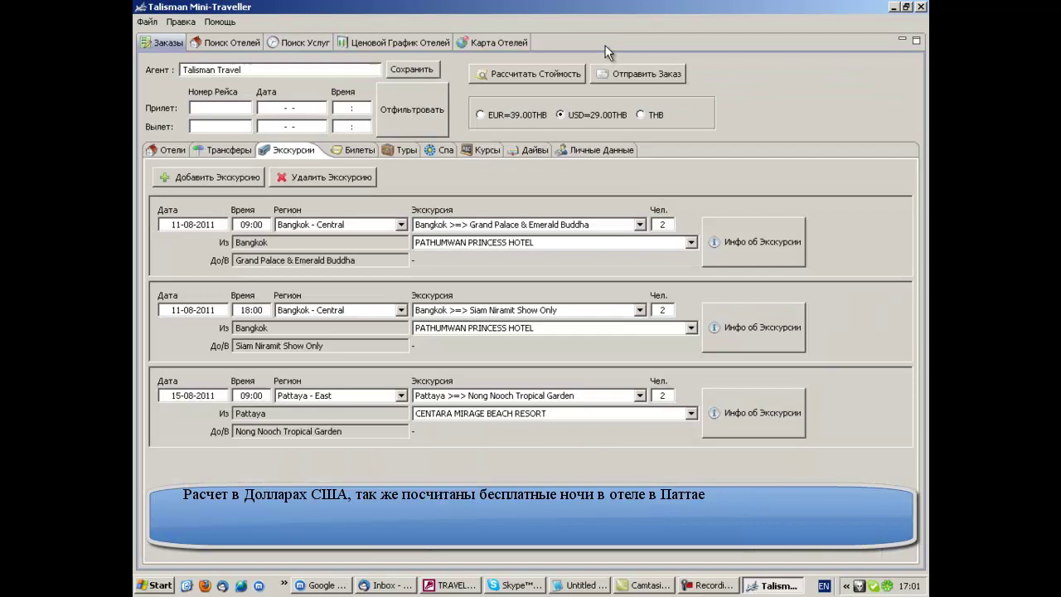
click(481, 116)
click(517, 78)
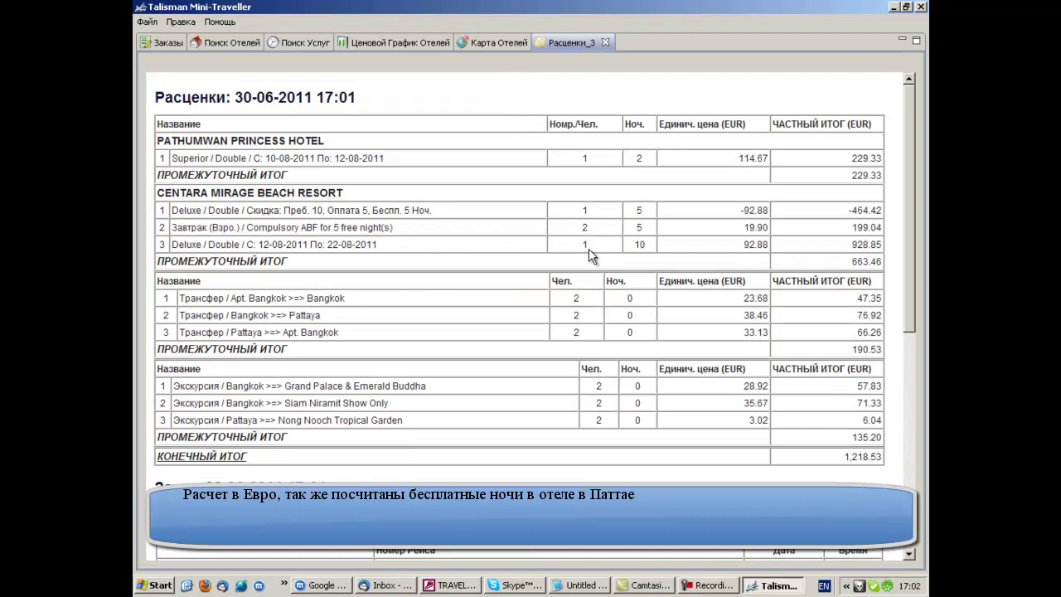
click(605, 42)
click(642, 115)
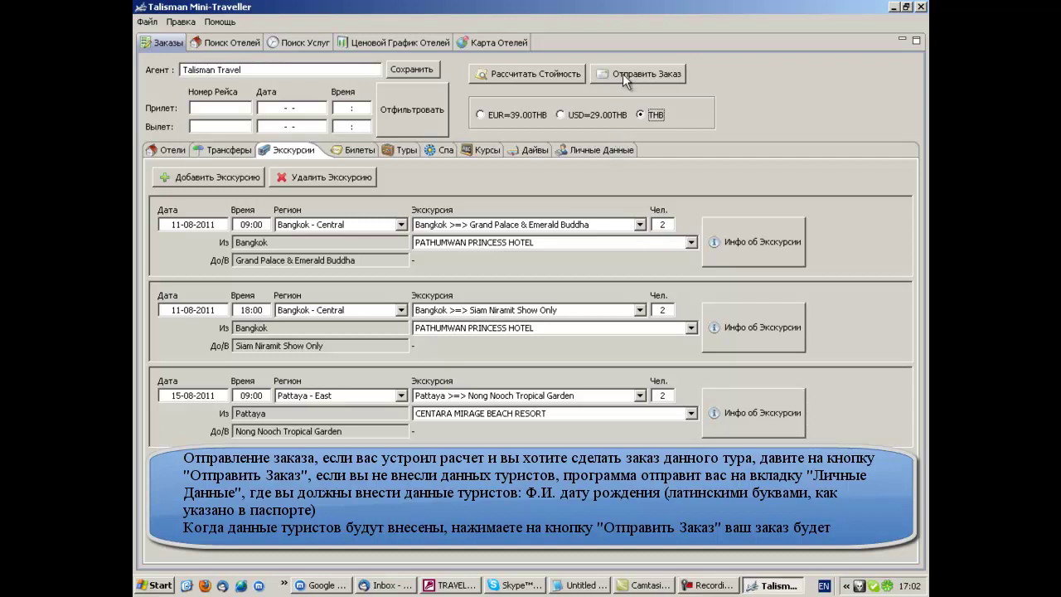
- Attempt to send the order, dismiss the missing personal data warning, and add a tourist entry
click(622, 74)
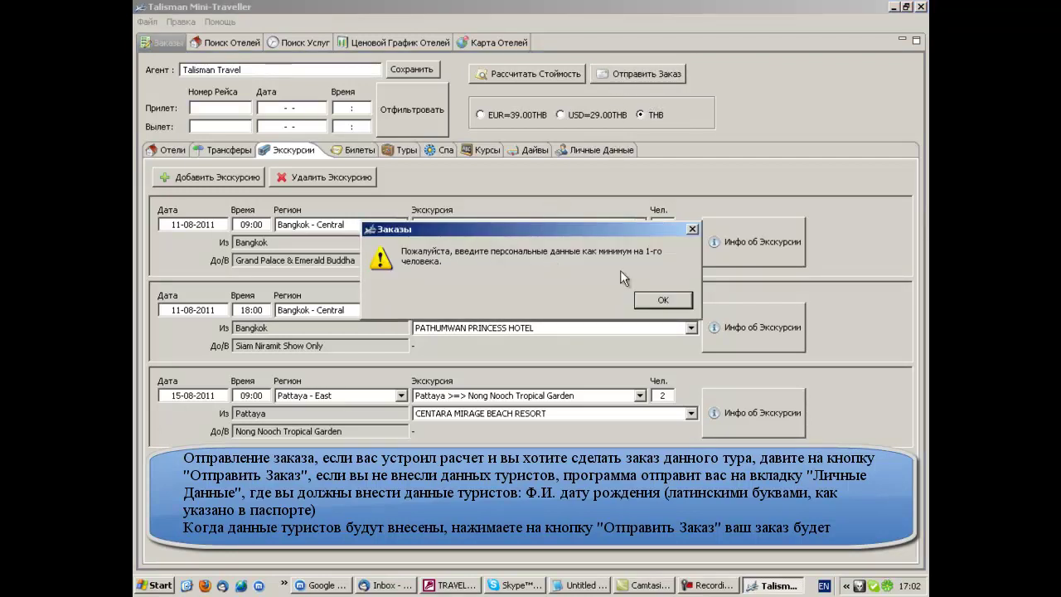
click(663, 300)
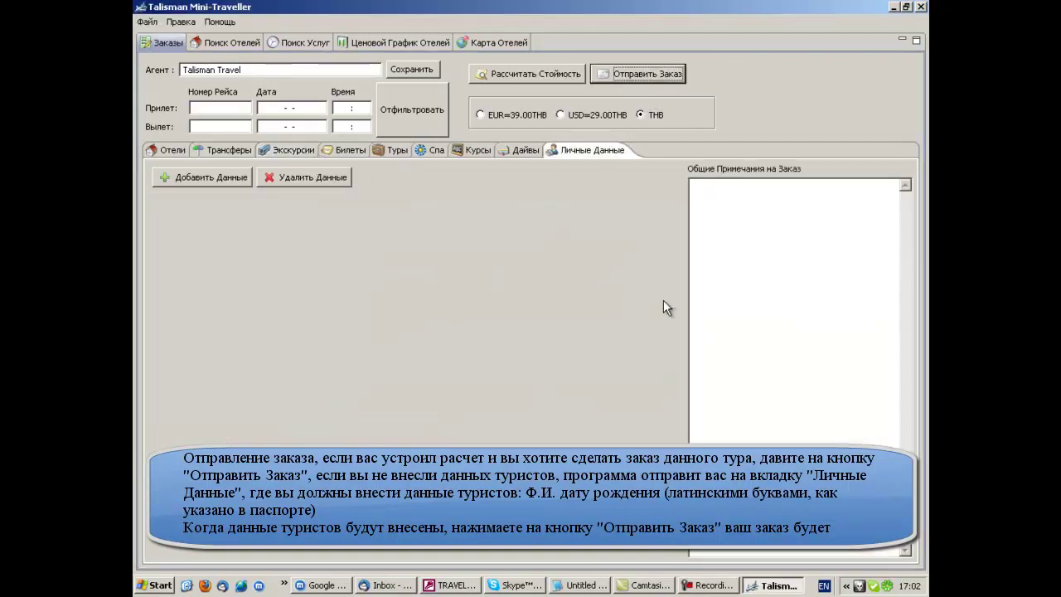
click(208, 176)
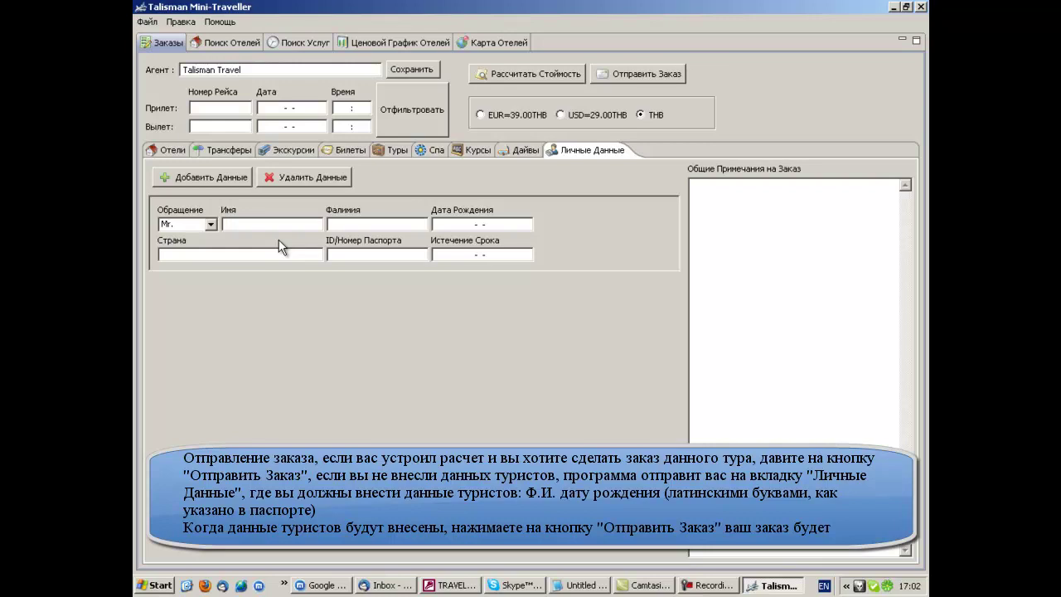
- Fill in the first tourist's first name, surname and date of birth
key(Tab)
click(468, 228)
text(20-04-)
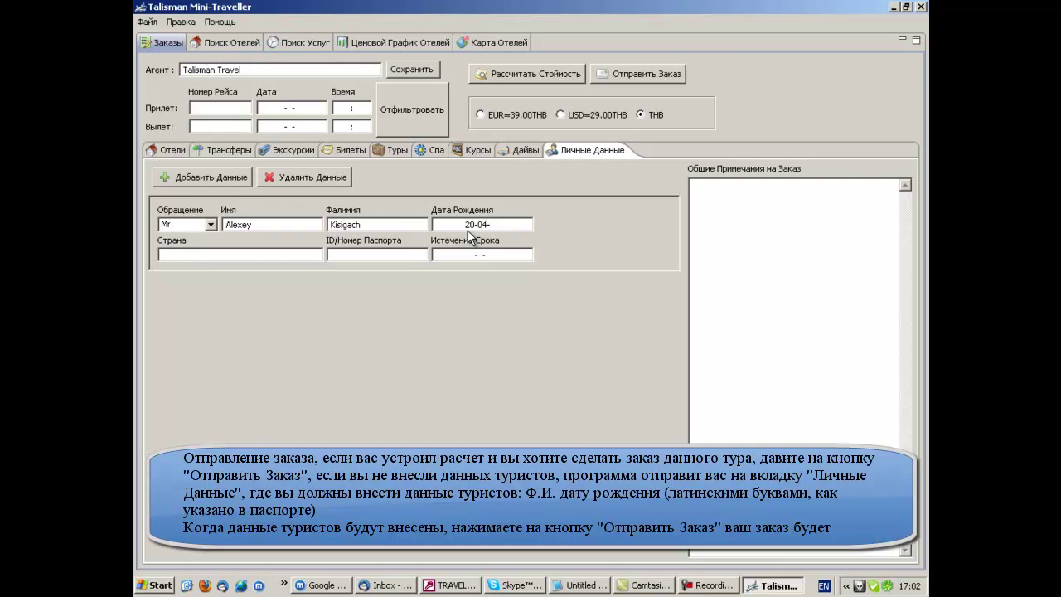
text(1970)
- Add a second tourist titled Ms., entering her name and correcting the birth year
click(204, 181)
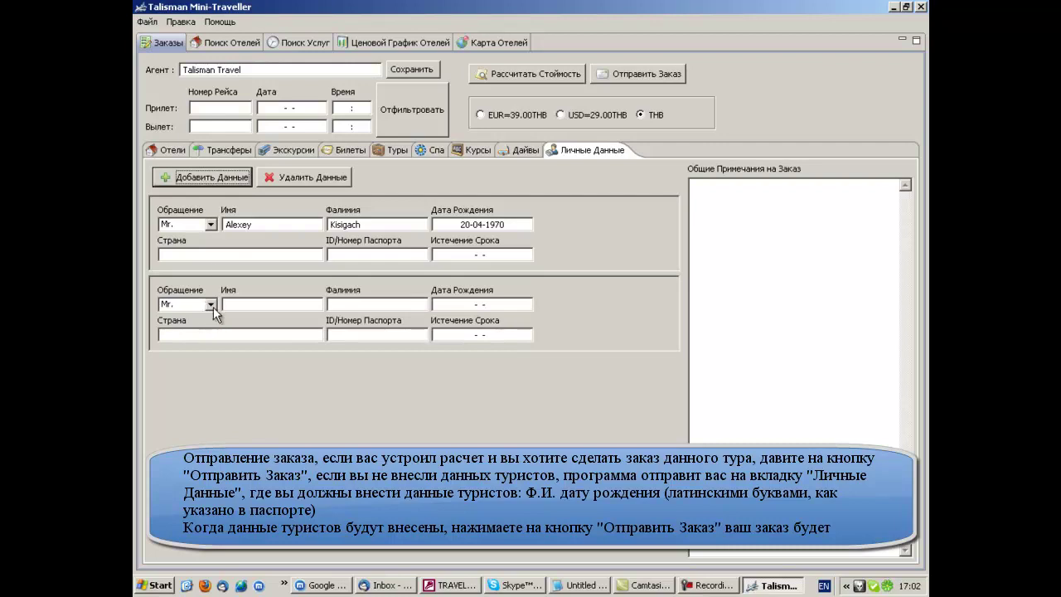
click(211, 306)
click(196, 328)
click(228, 304)
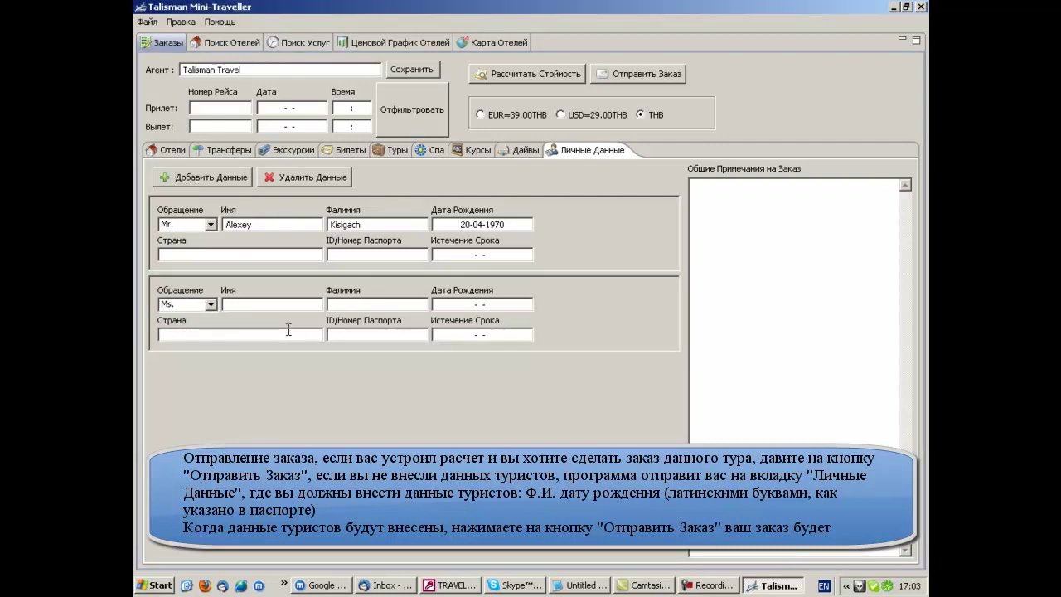
key(Tab)
text(01-03-)
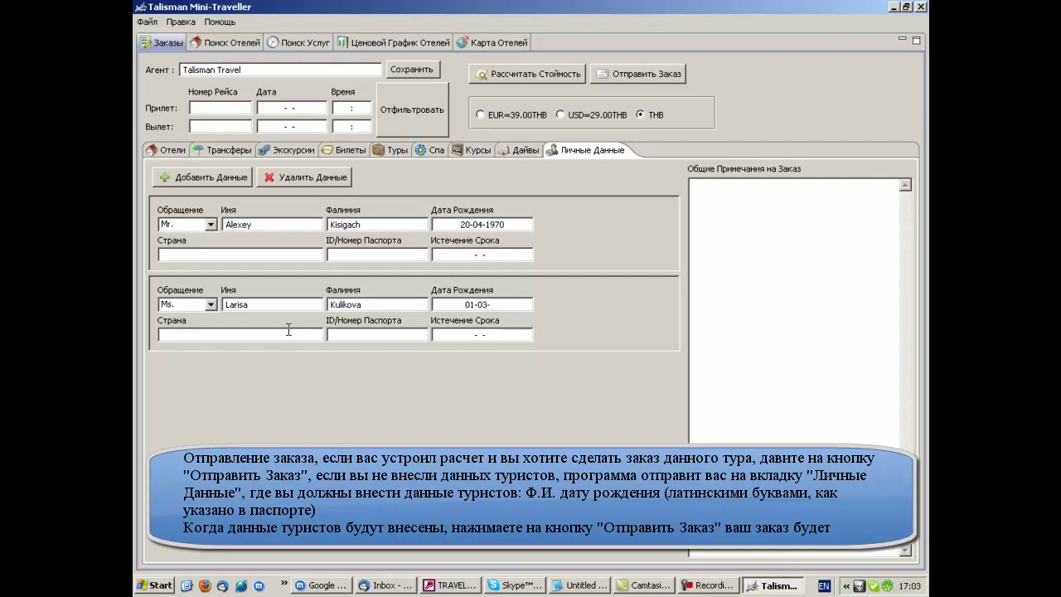
text(2)
key(BackSpace)
text(1975)
- Send the completed order and close the order-sent confirmation
click(622, 74)
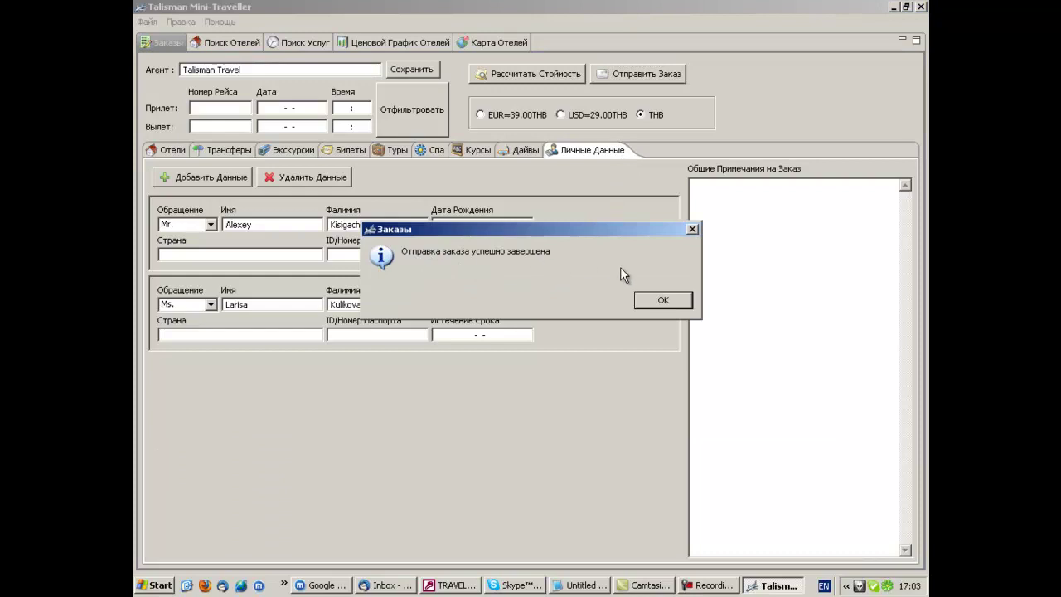
click(661, 302)
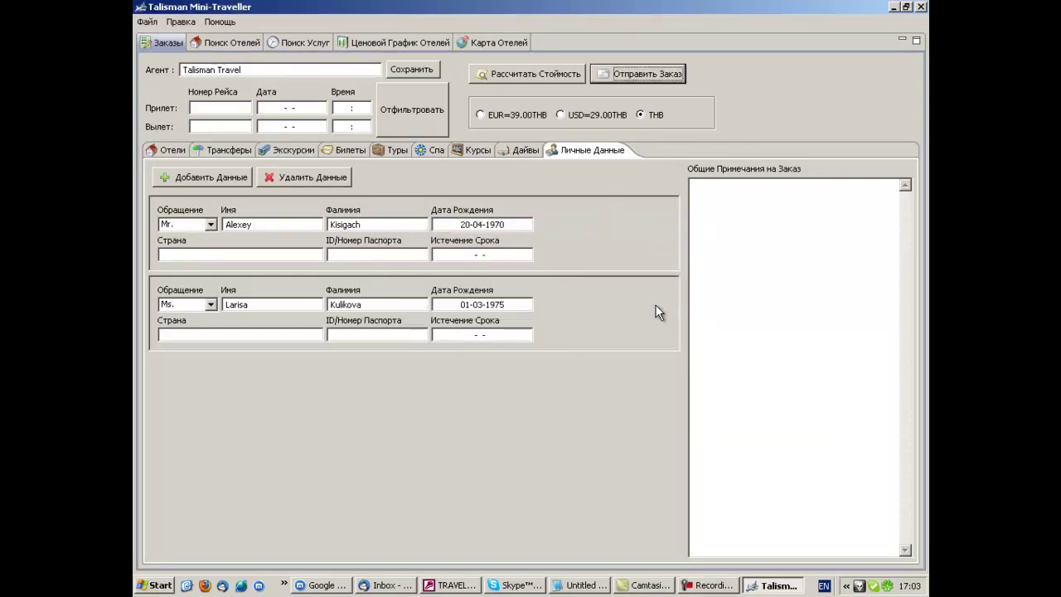